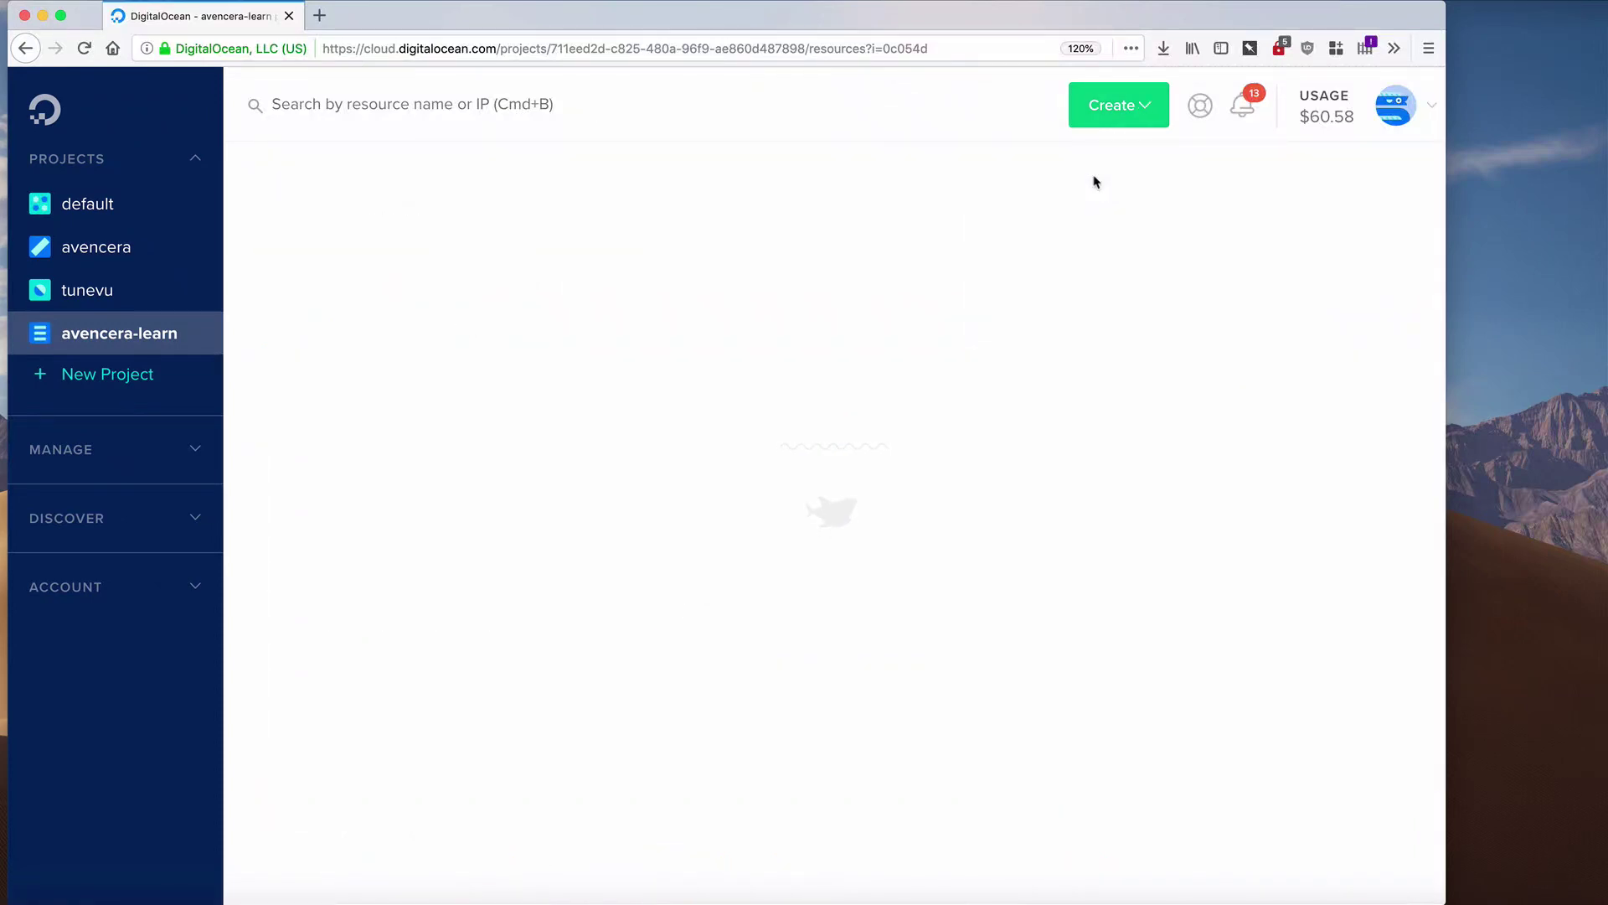
scroll(411, 506, down, 2)
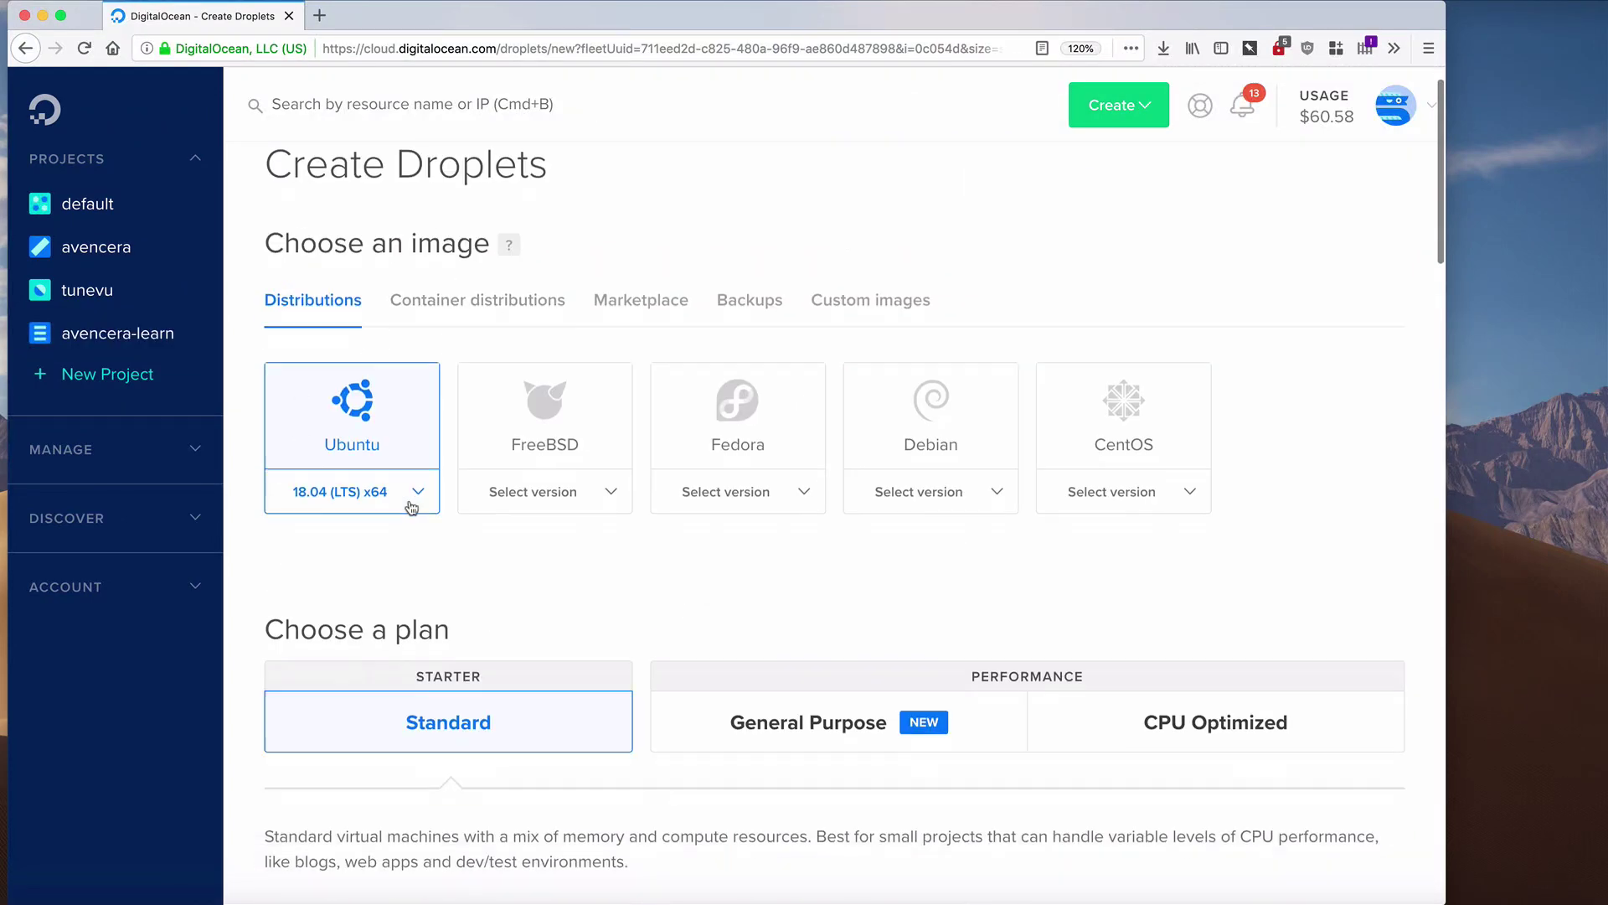
scroll(412, 507, down, 1)
scroll(412, 506, up, 2)
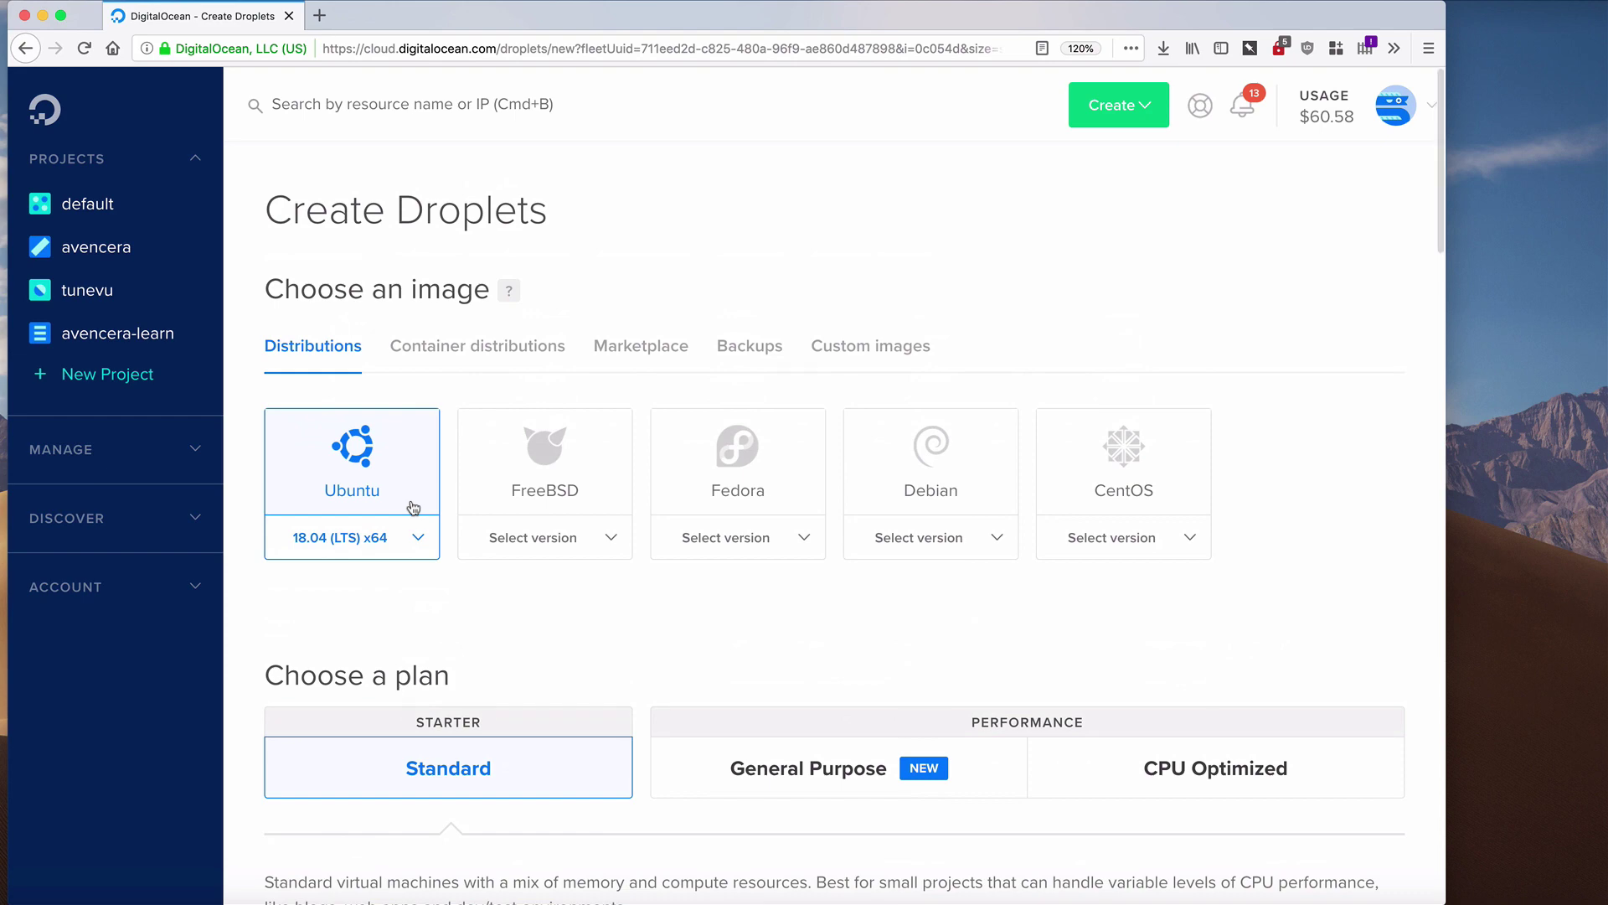
scroll(412, 507, down, 3)
scroll(411, 506, down, 2)
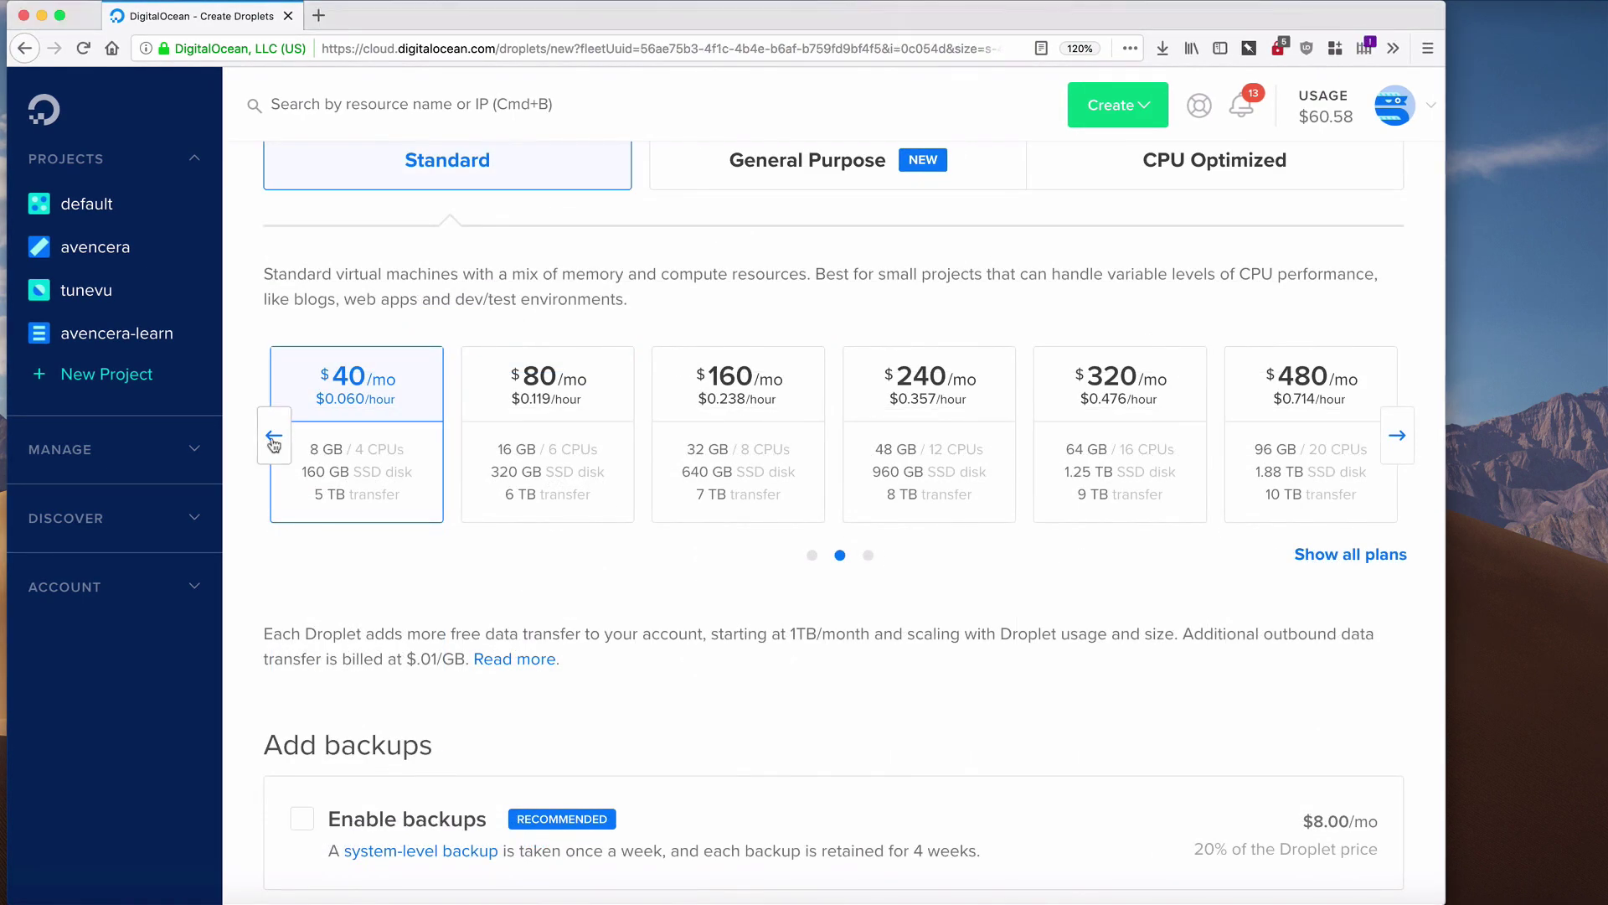
Choose the $20/mo 4 GB plan, the Toronto region and monitoring for the droplet
click(273, 439)
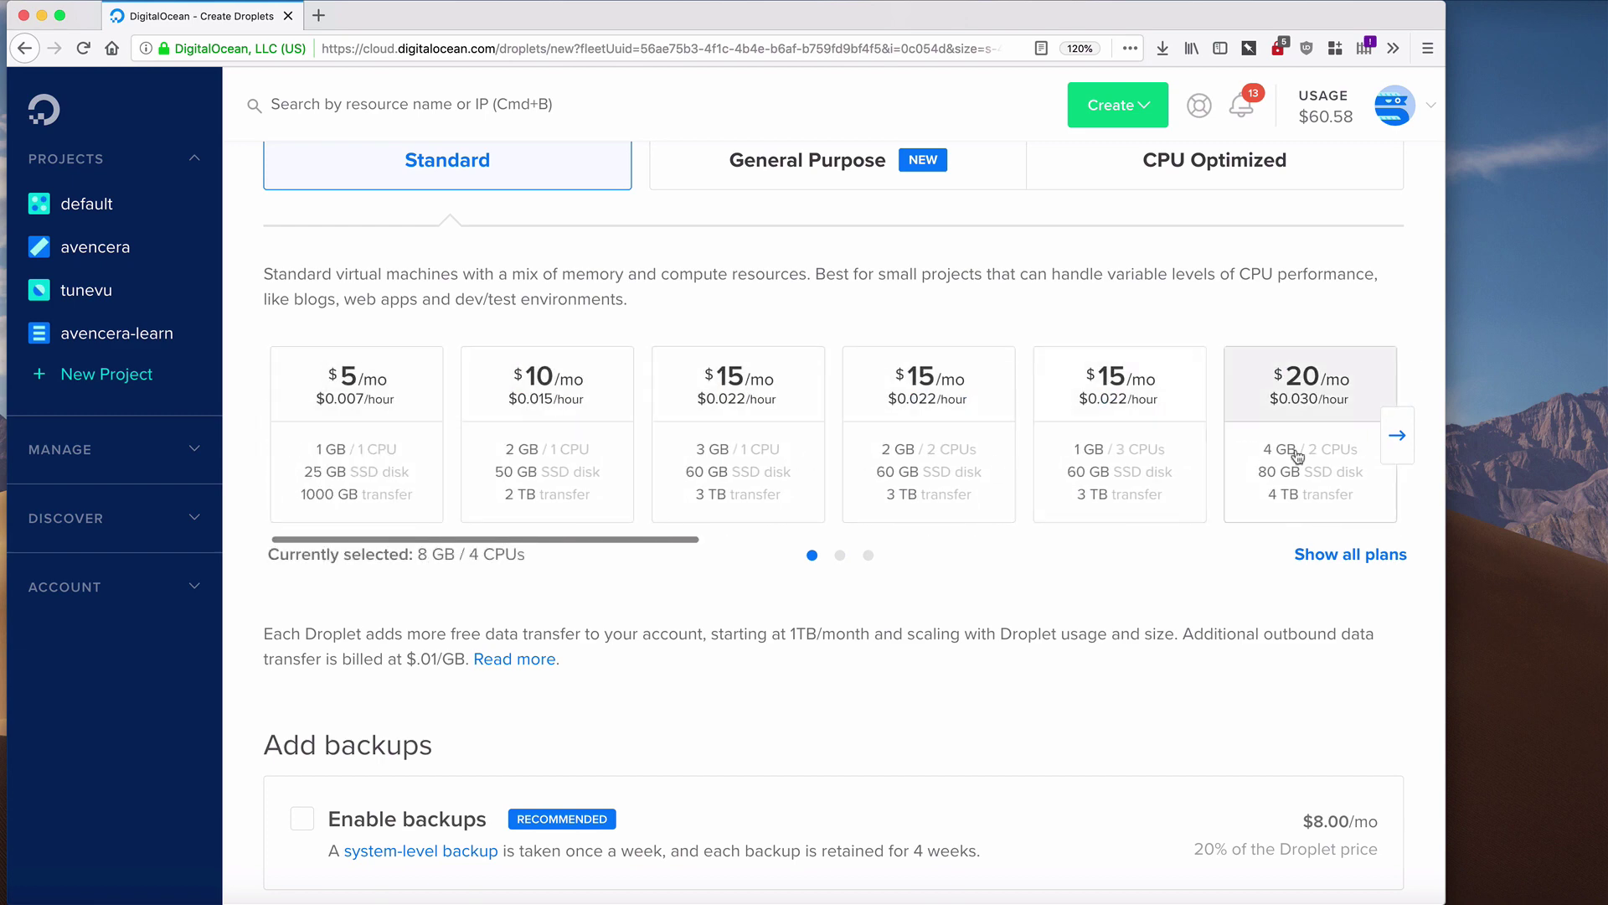
click(1301, 439)
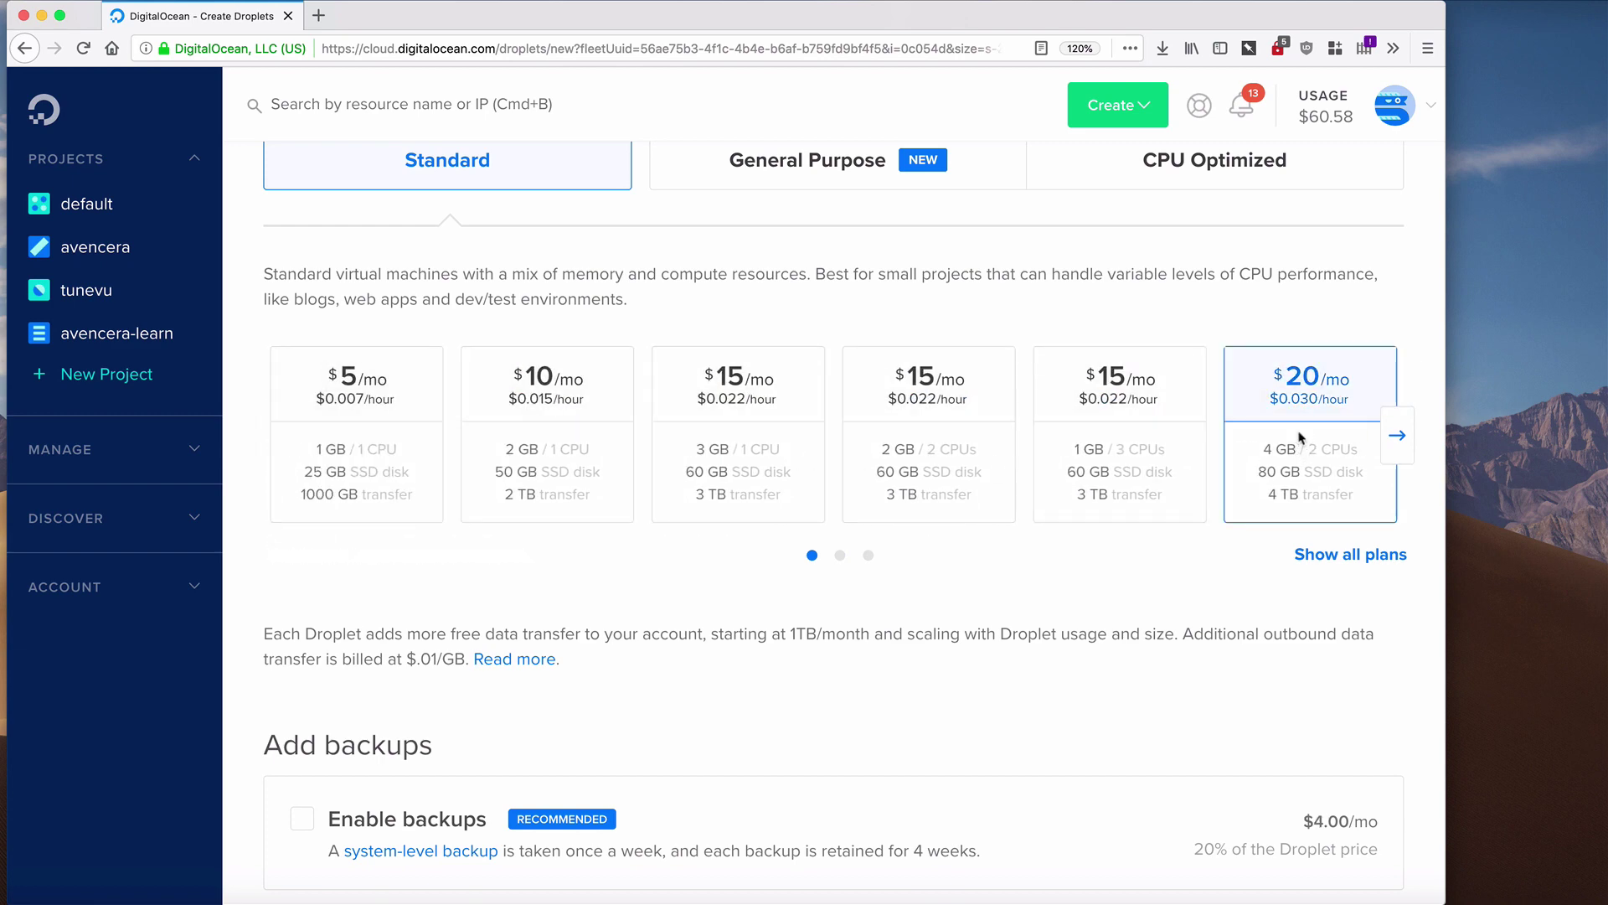
scroll(1246, 501, down, 1)
scroll(826, 452, down, 5)
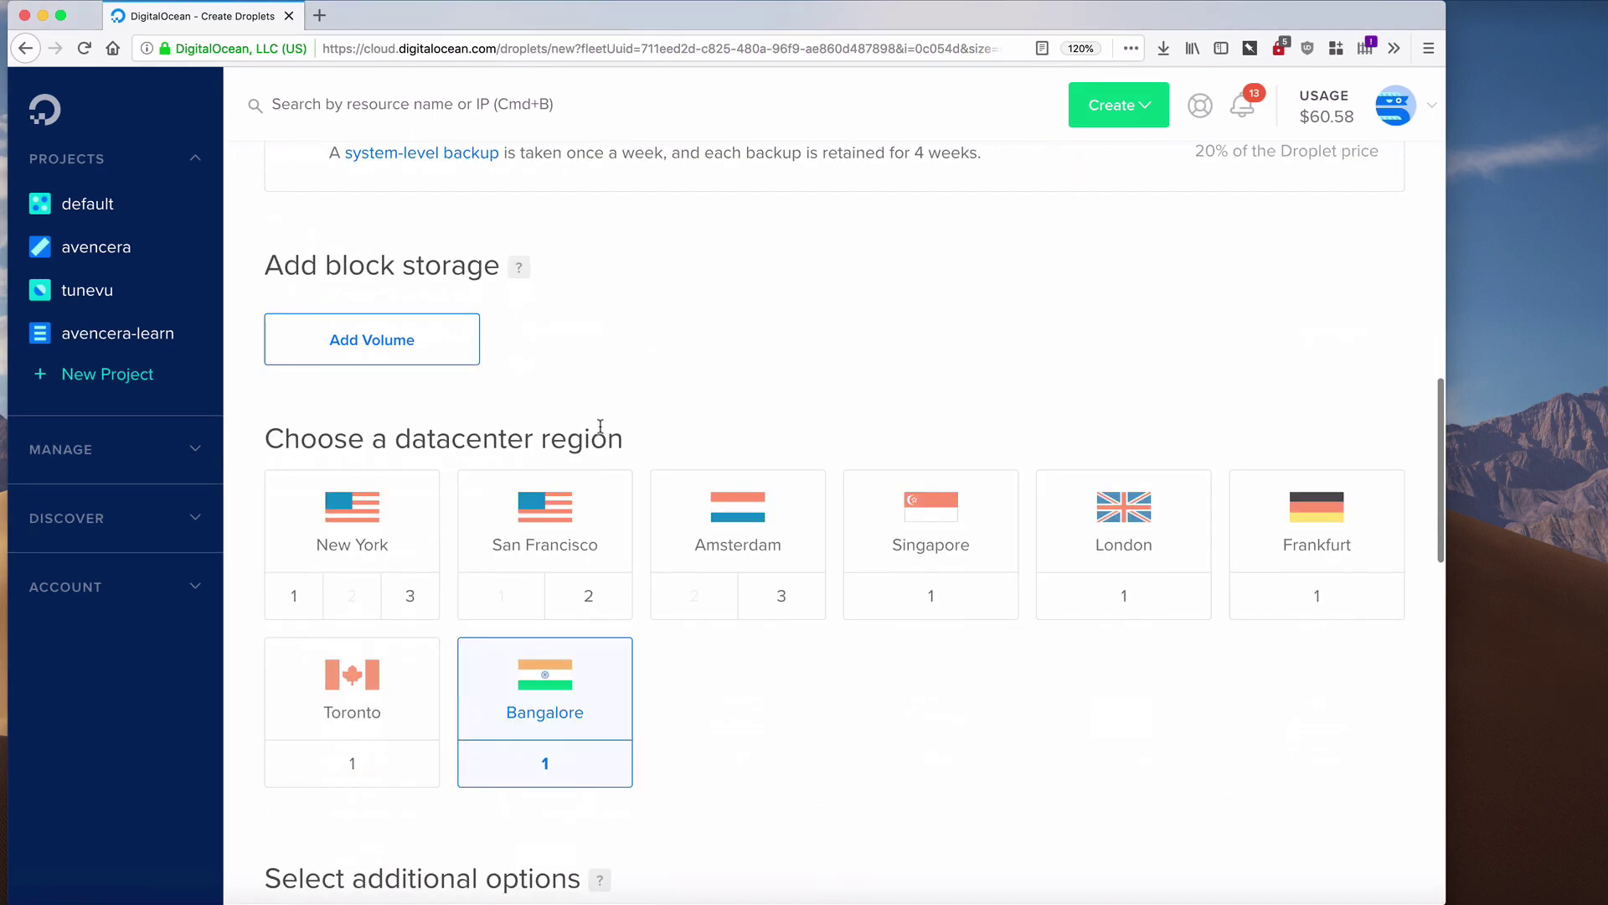
scroll(827, 456, down, 4)
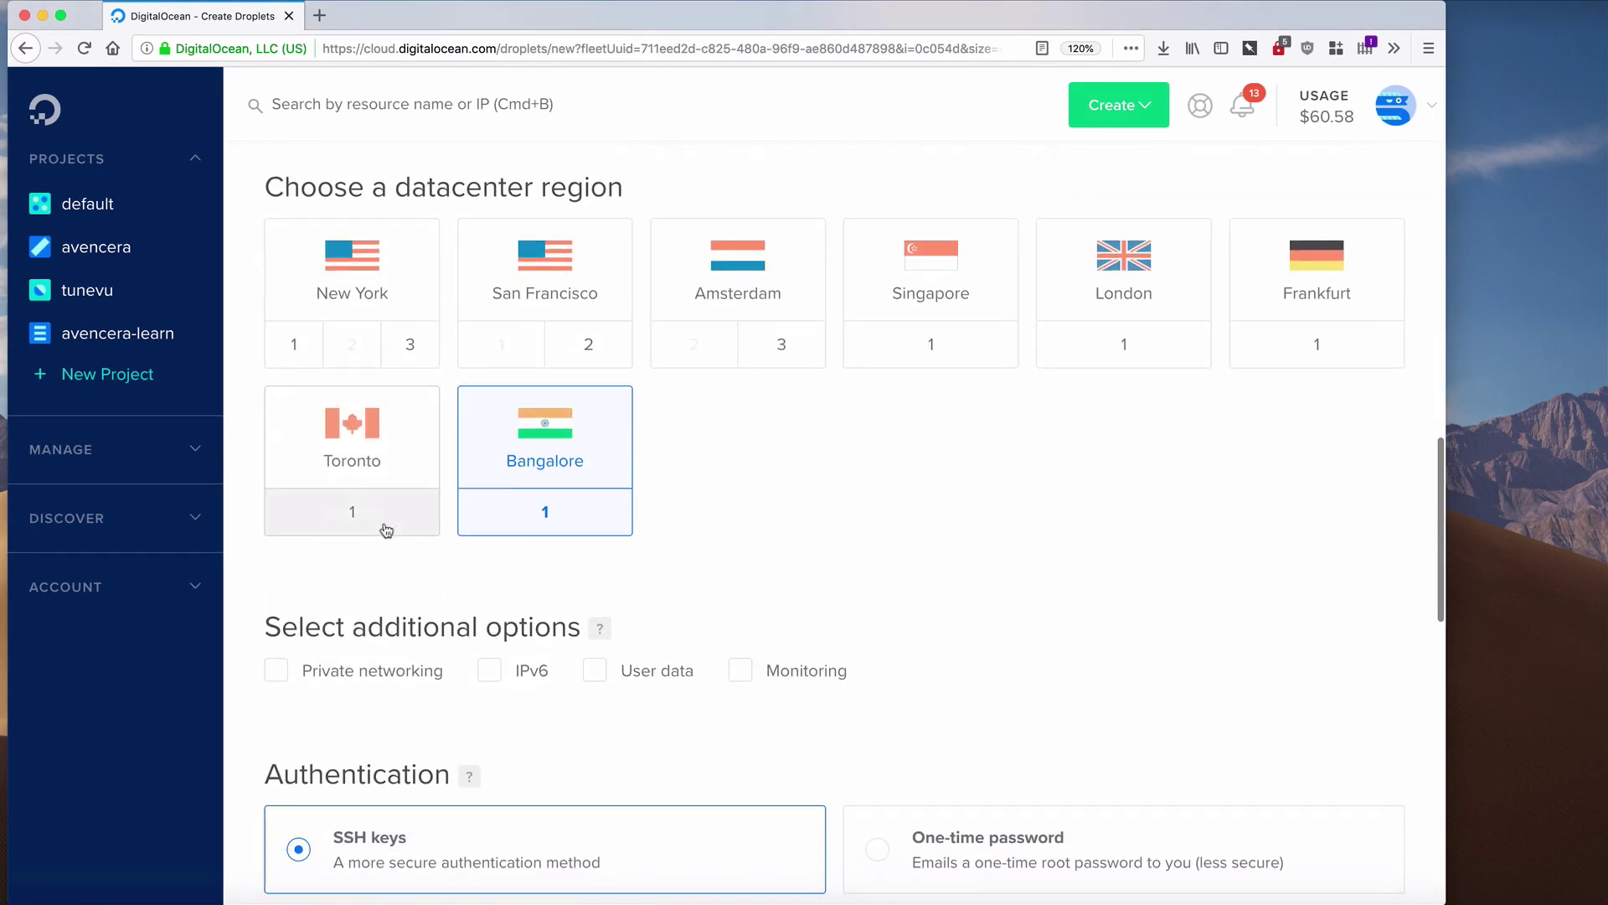
click(389, 486)
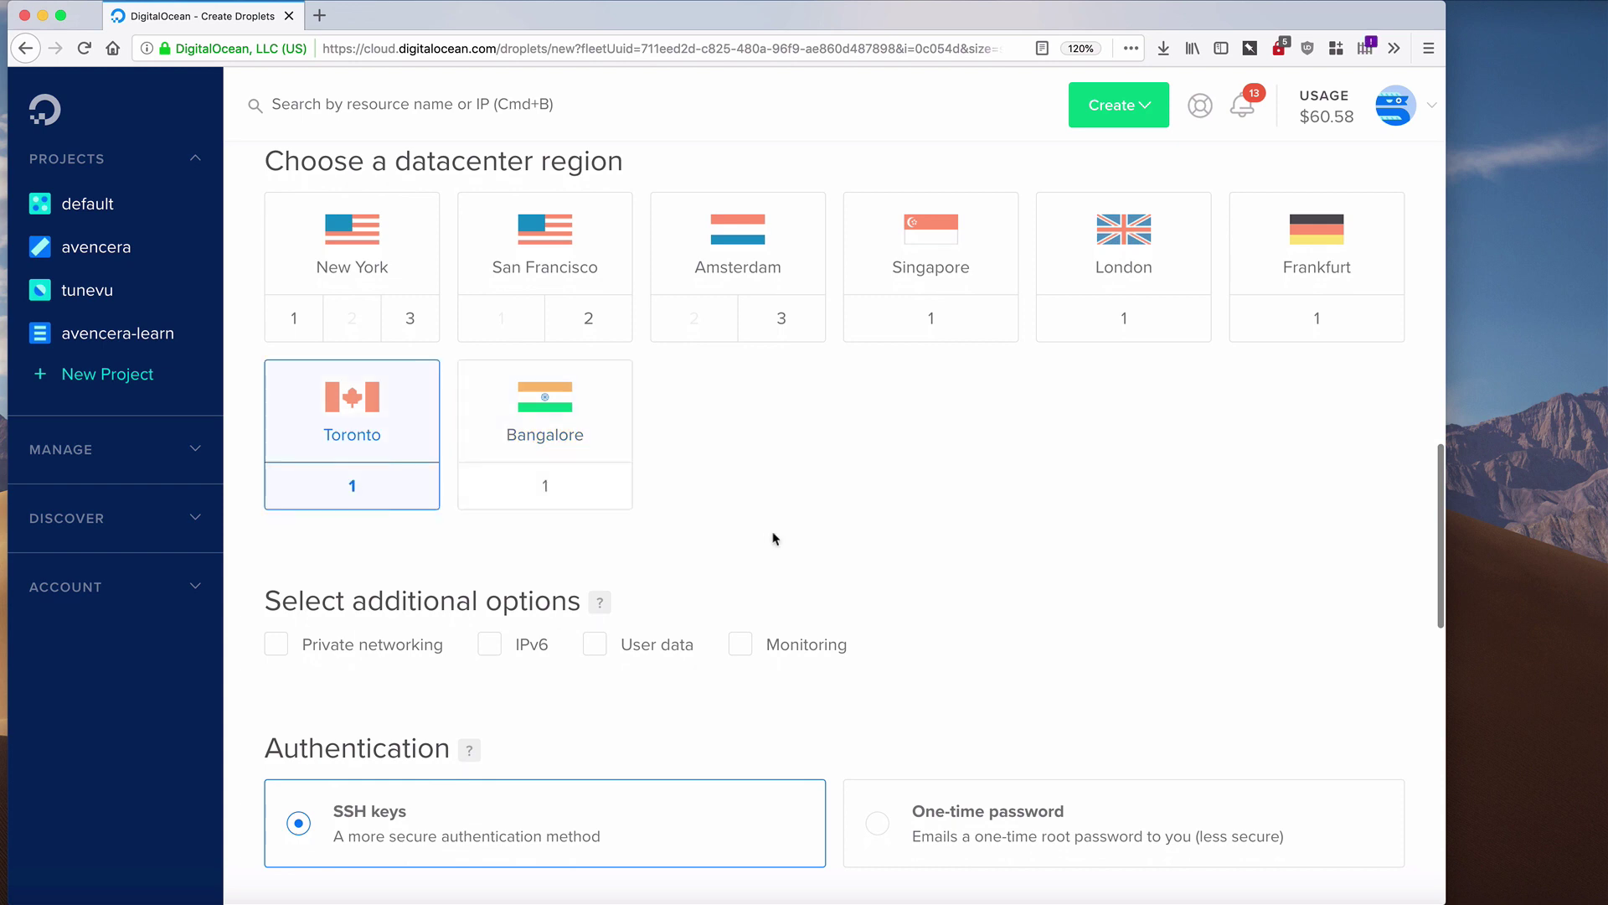
scroll(801, 519, down, 3)
click(796, 480)
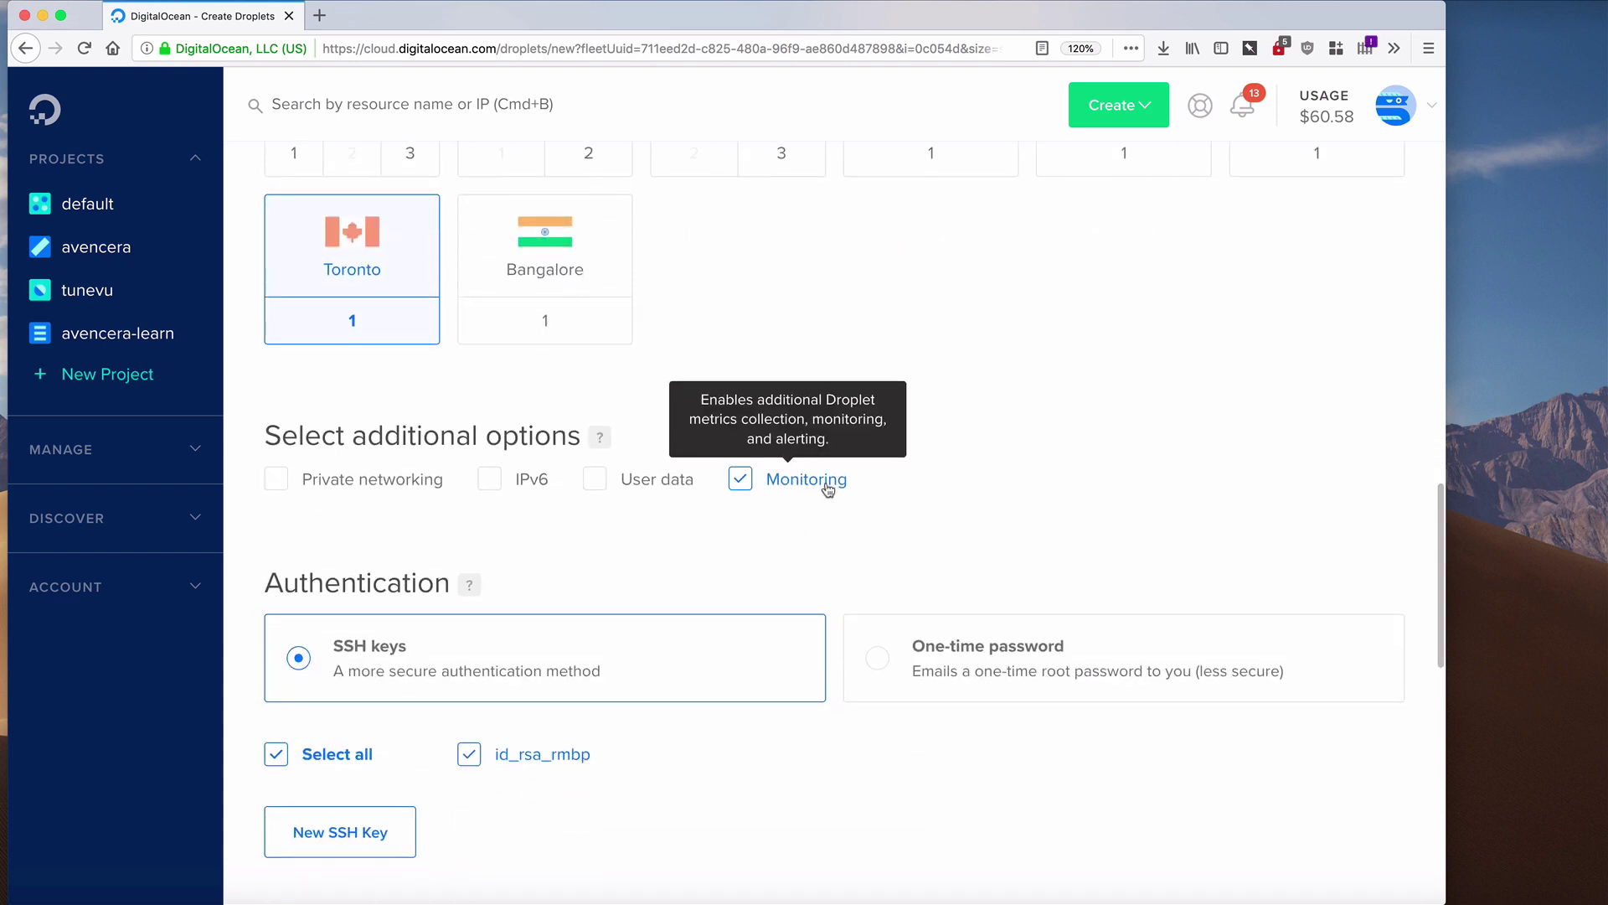
scroll(968, 578, down, 2)
scroll(500, 518, down, 2)
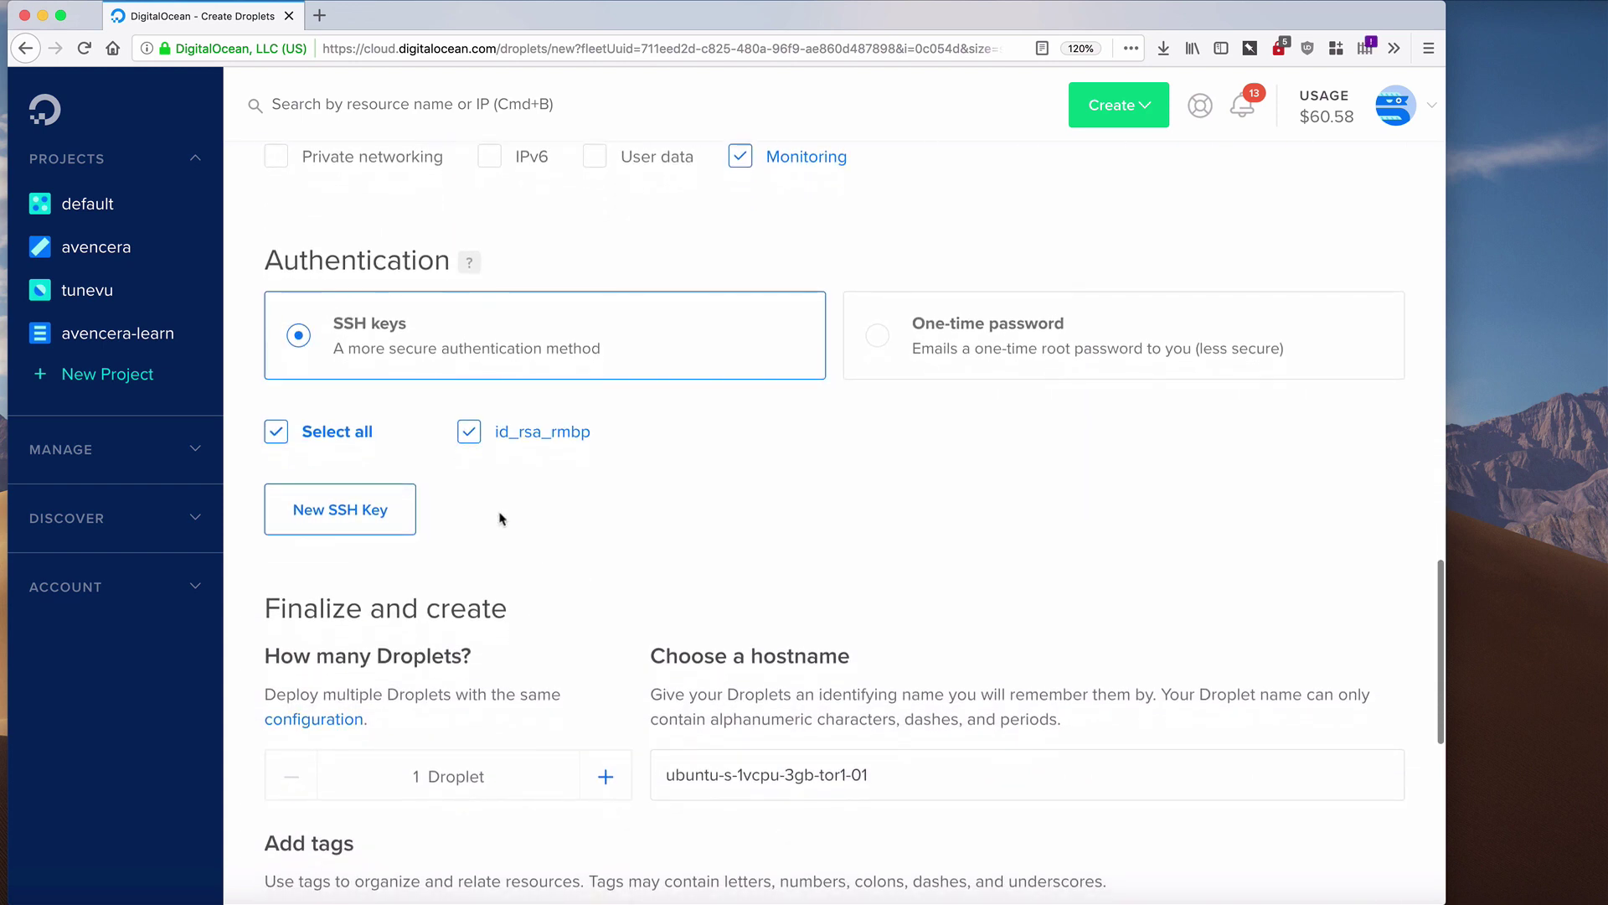
scroll(500, 518, down, 2)
scroll(500, 518, down, 1)
Rename the droplet hostname to rancher-learn and create the droplet
triple_click(702, 532)
scroll(701, 532, down, 3)
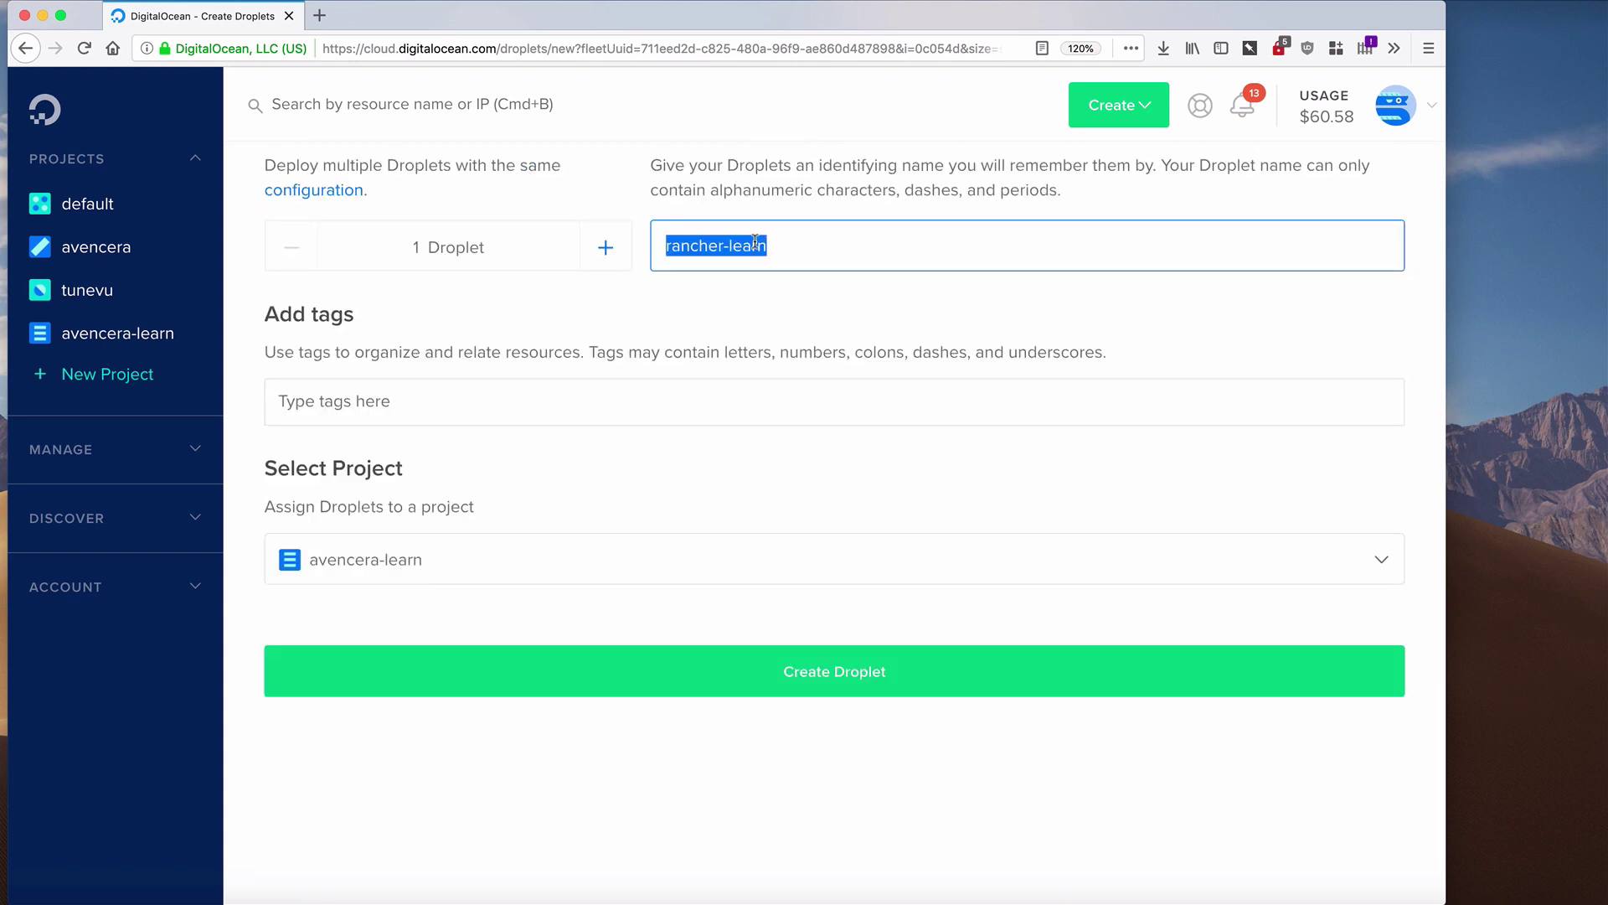
key(BackSpace)
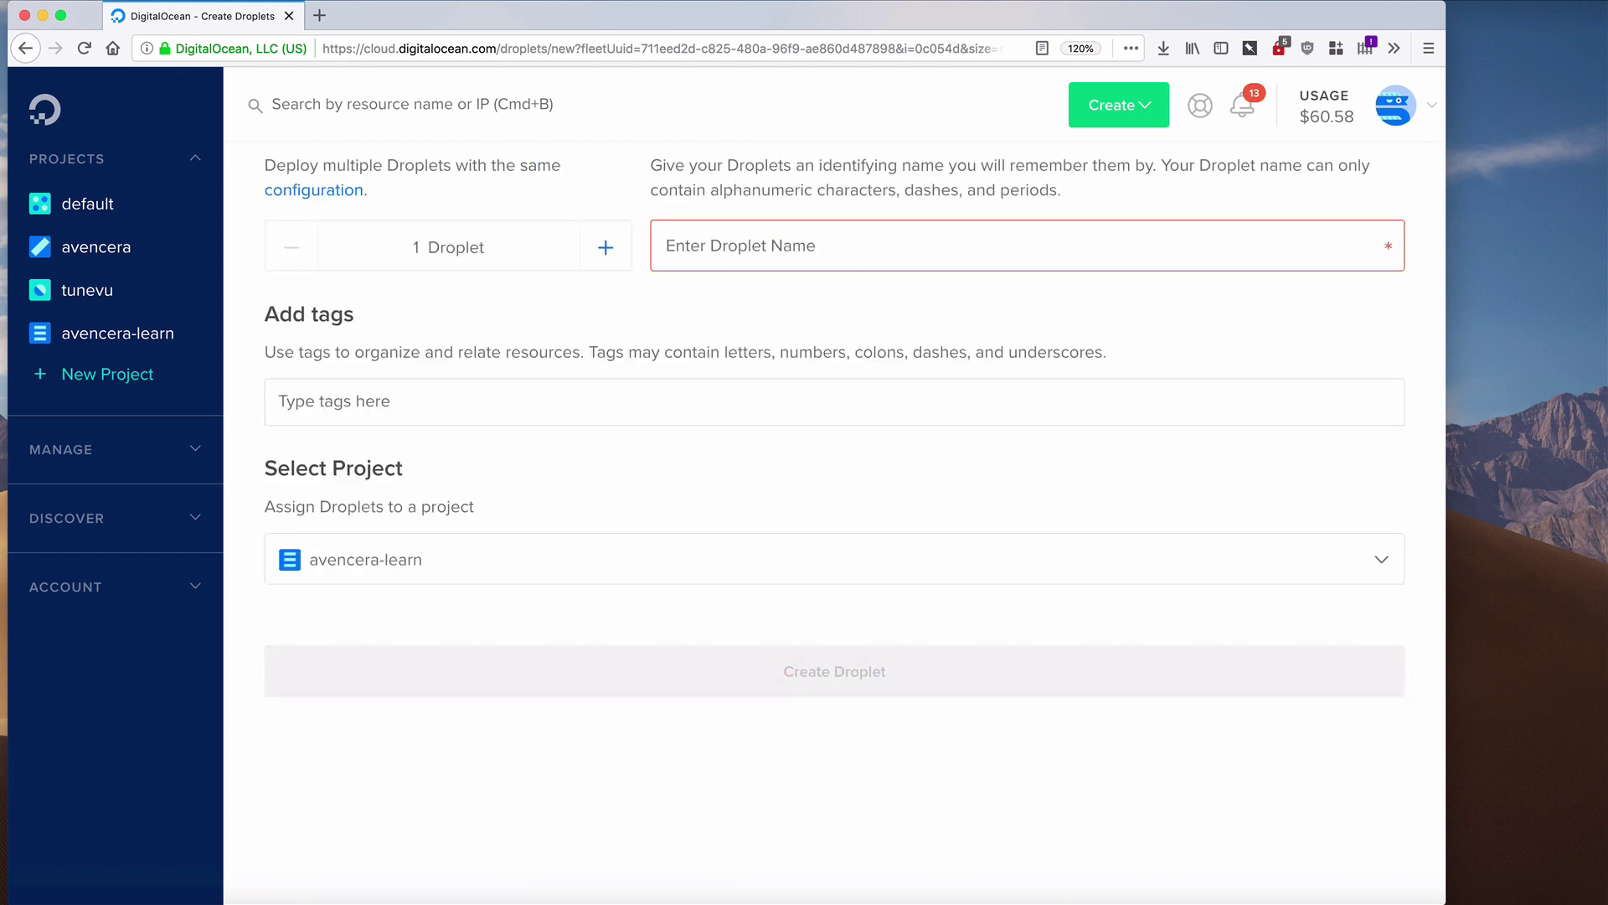
text(rancher)
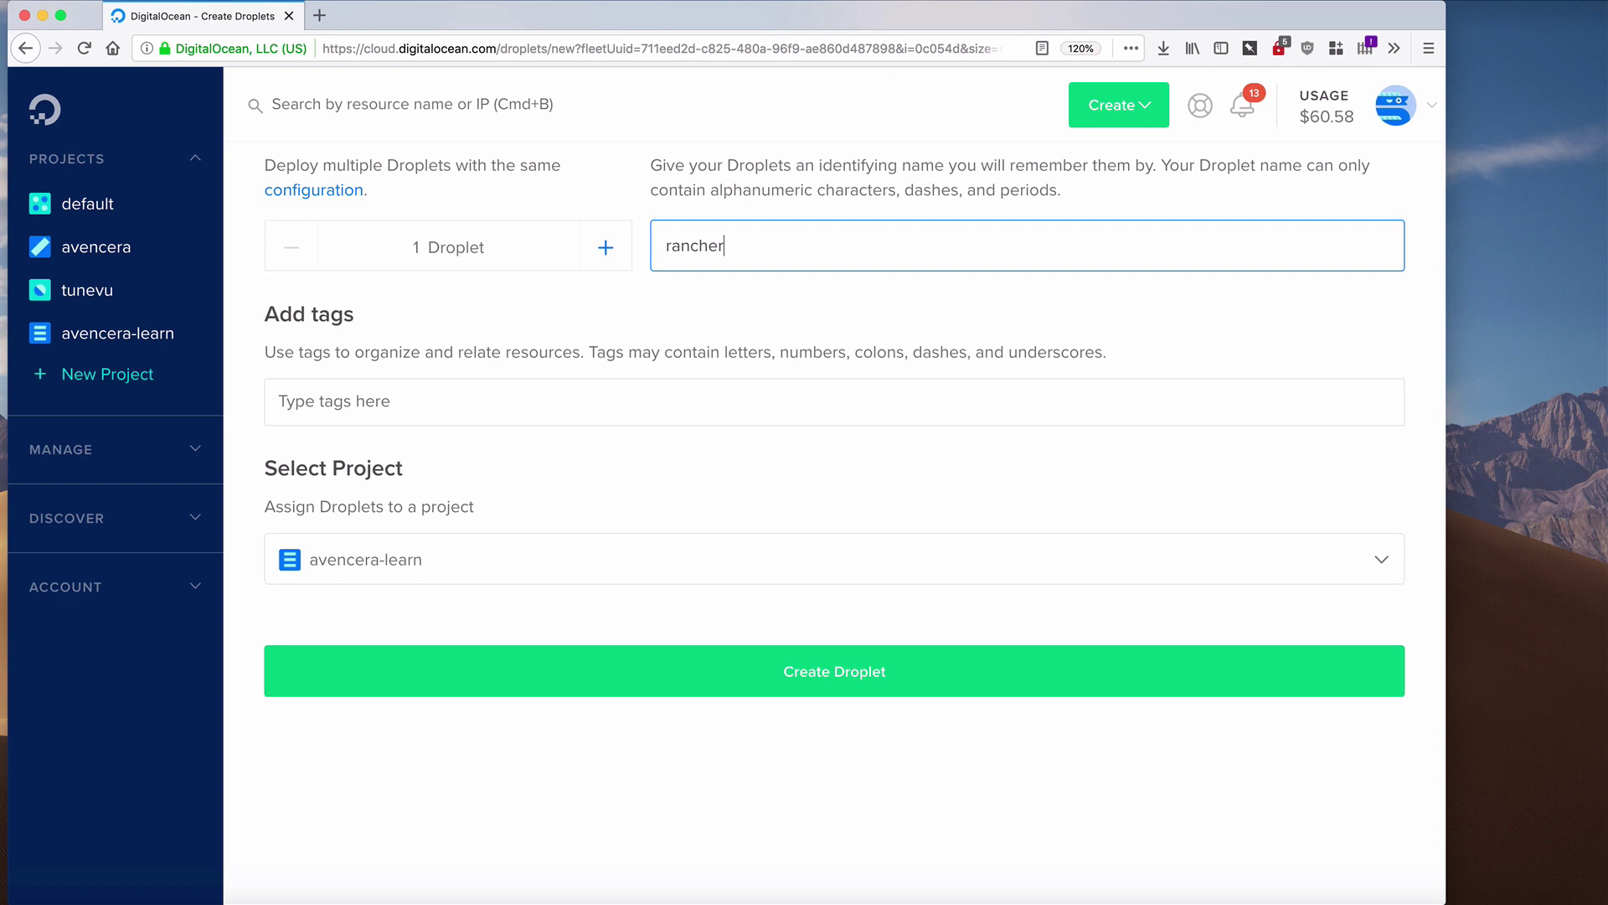
text(-learb)
key(BackSpace)
text(n)
scroll(365, 279, down, 2)
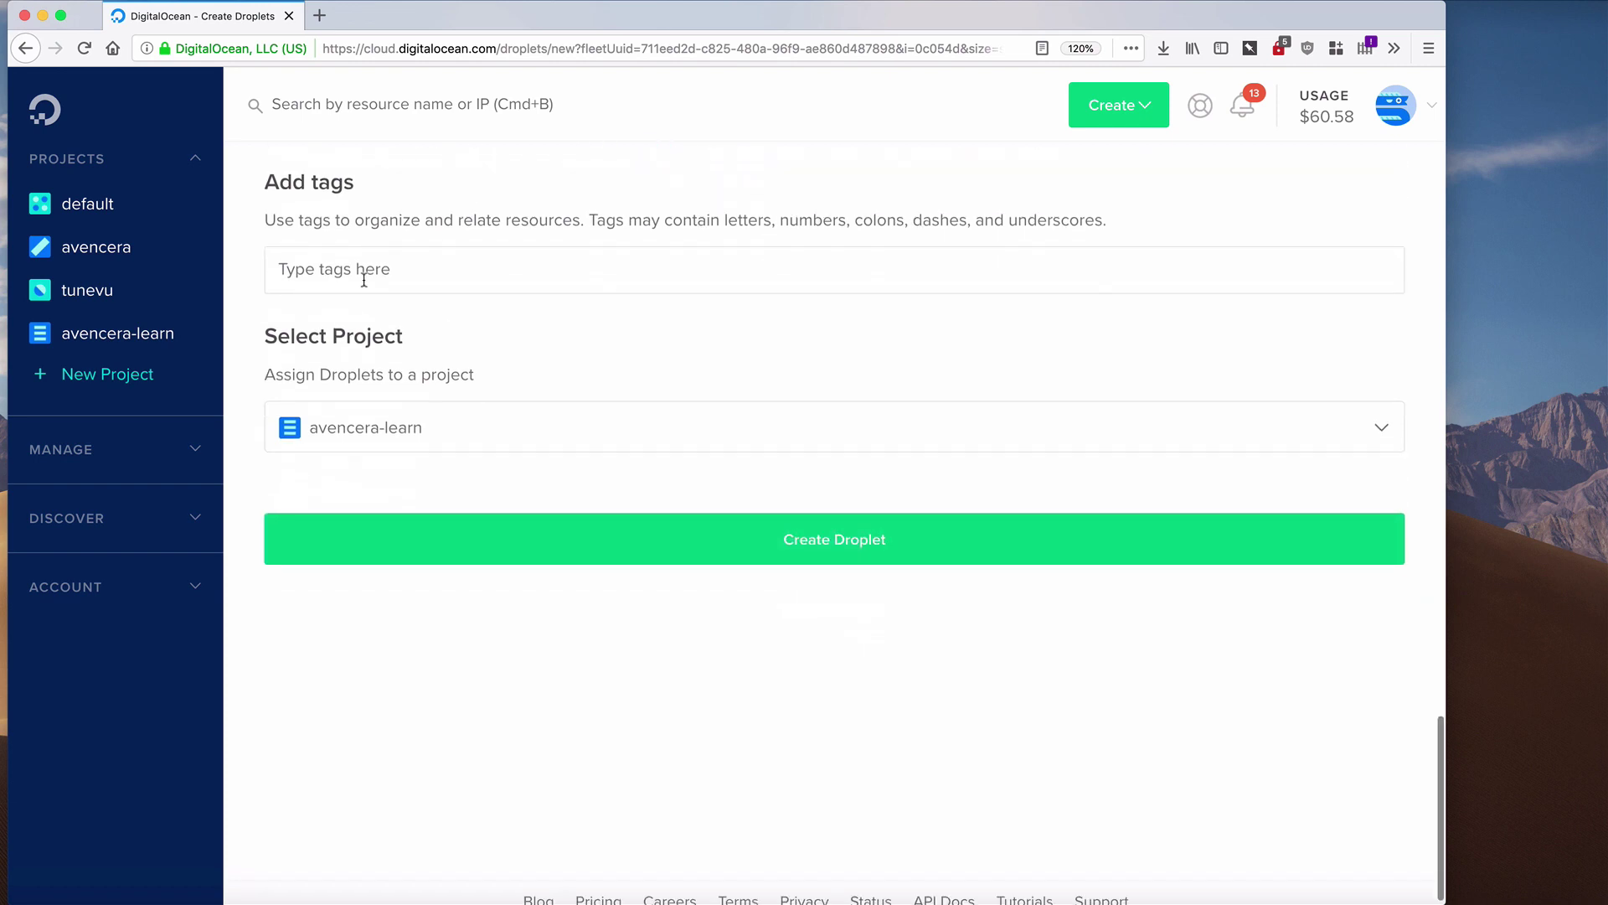
click(876, 539)
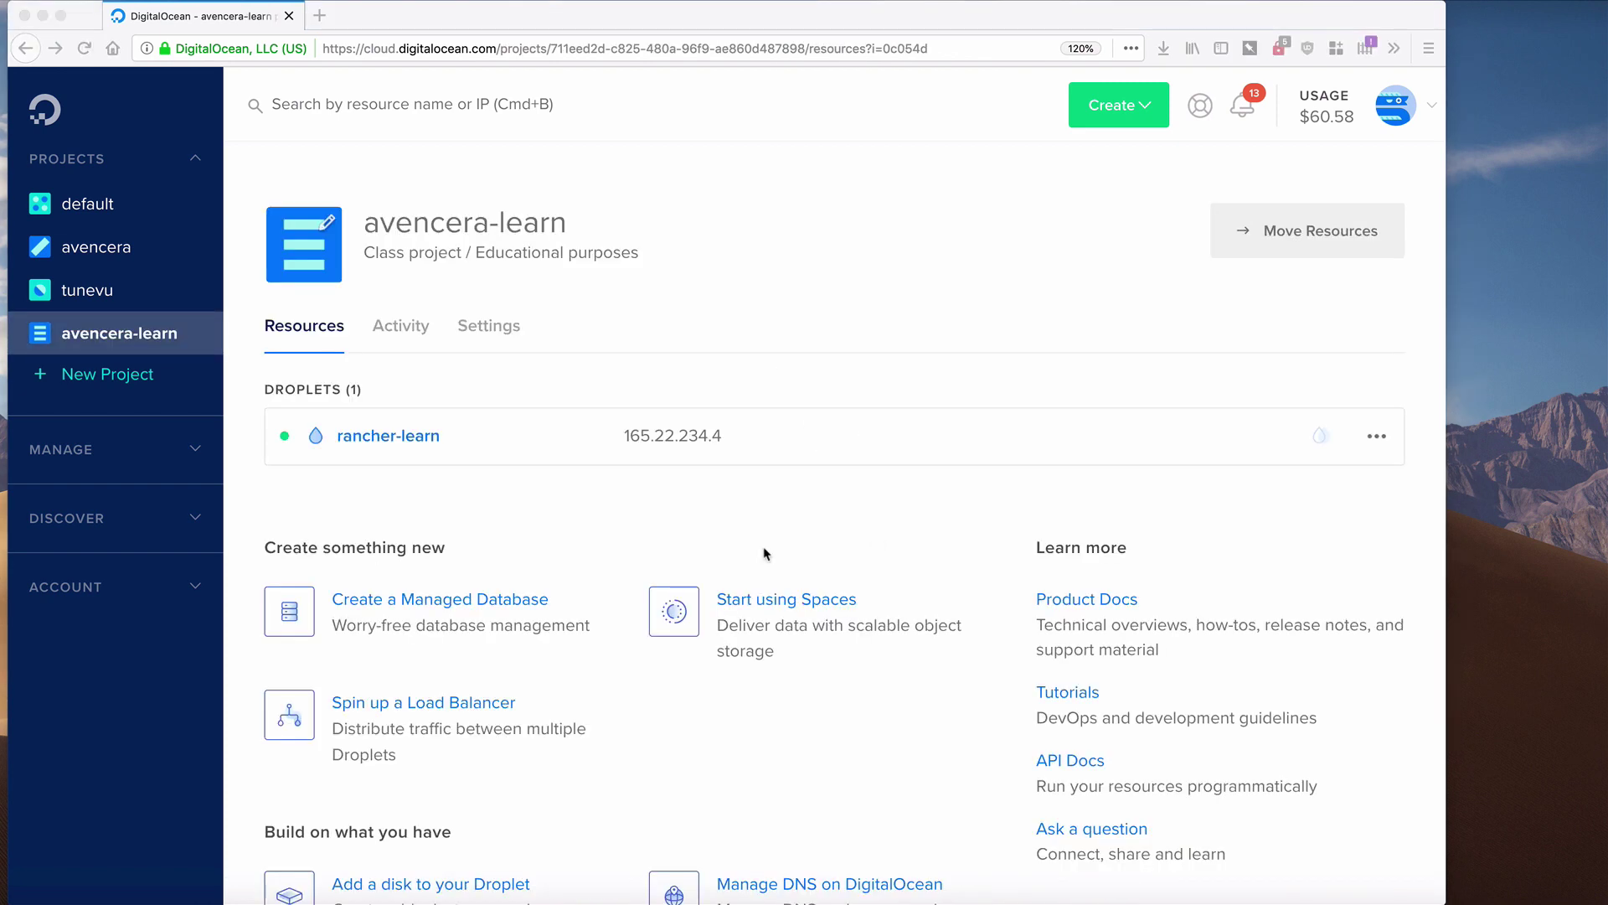
Copy the droplet IP 165.22.234.4 and bring up an iTerm2 terminal
click(704, 437)
click(1329, 895)
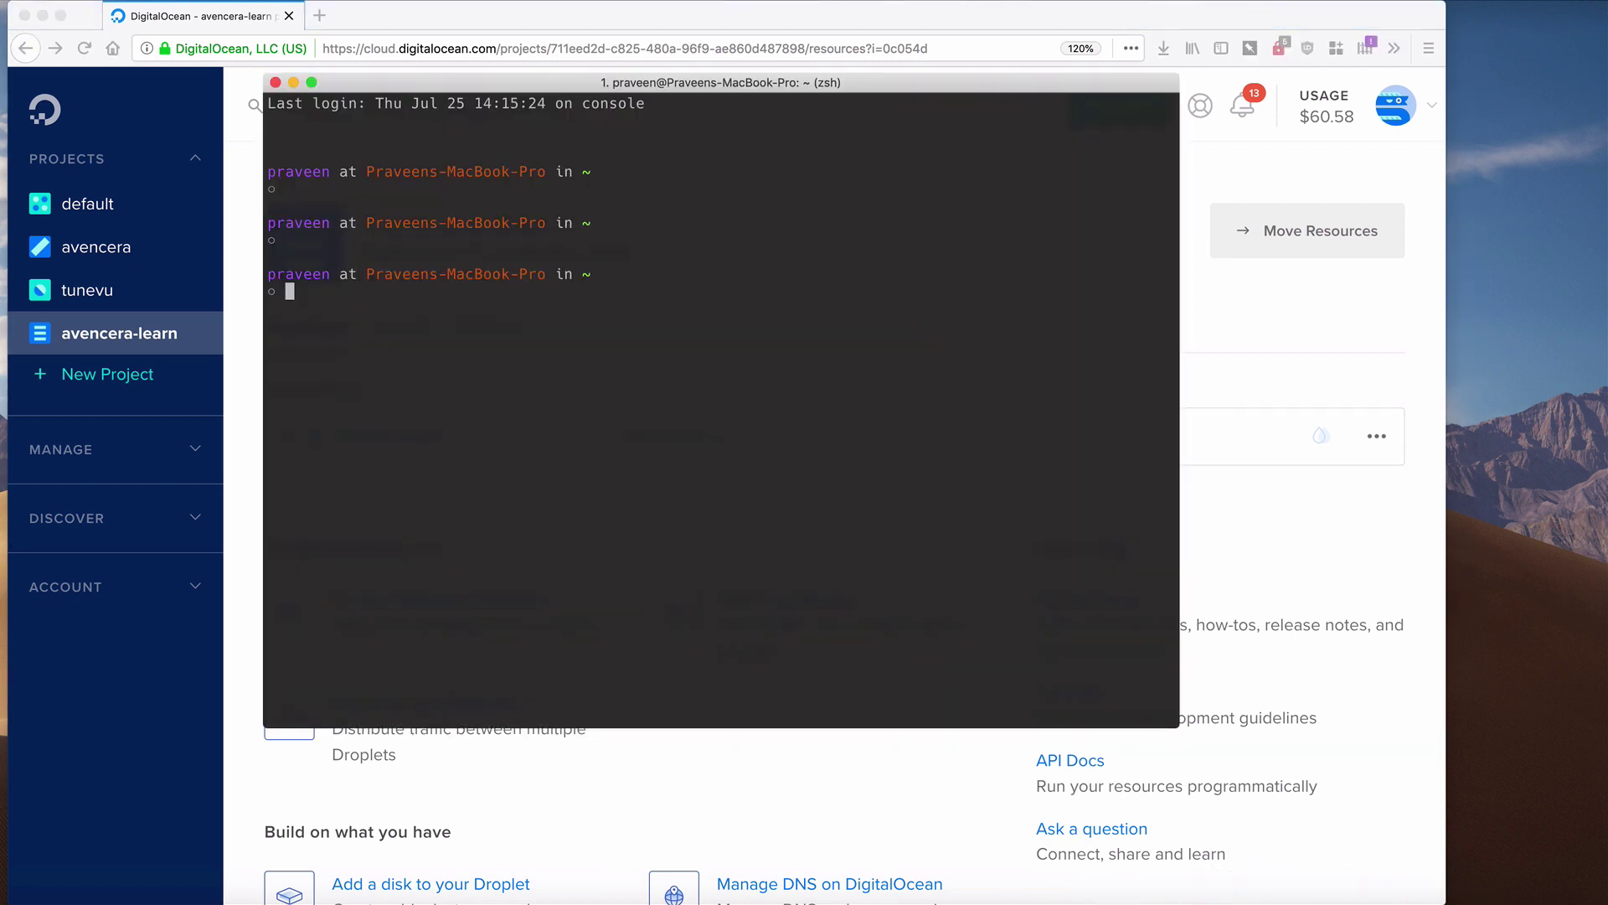
text(ssh)
text( root@165.22.234.4)
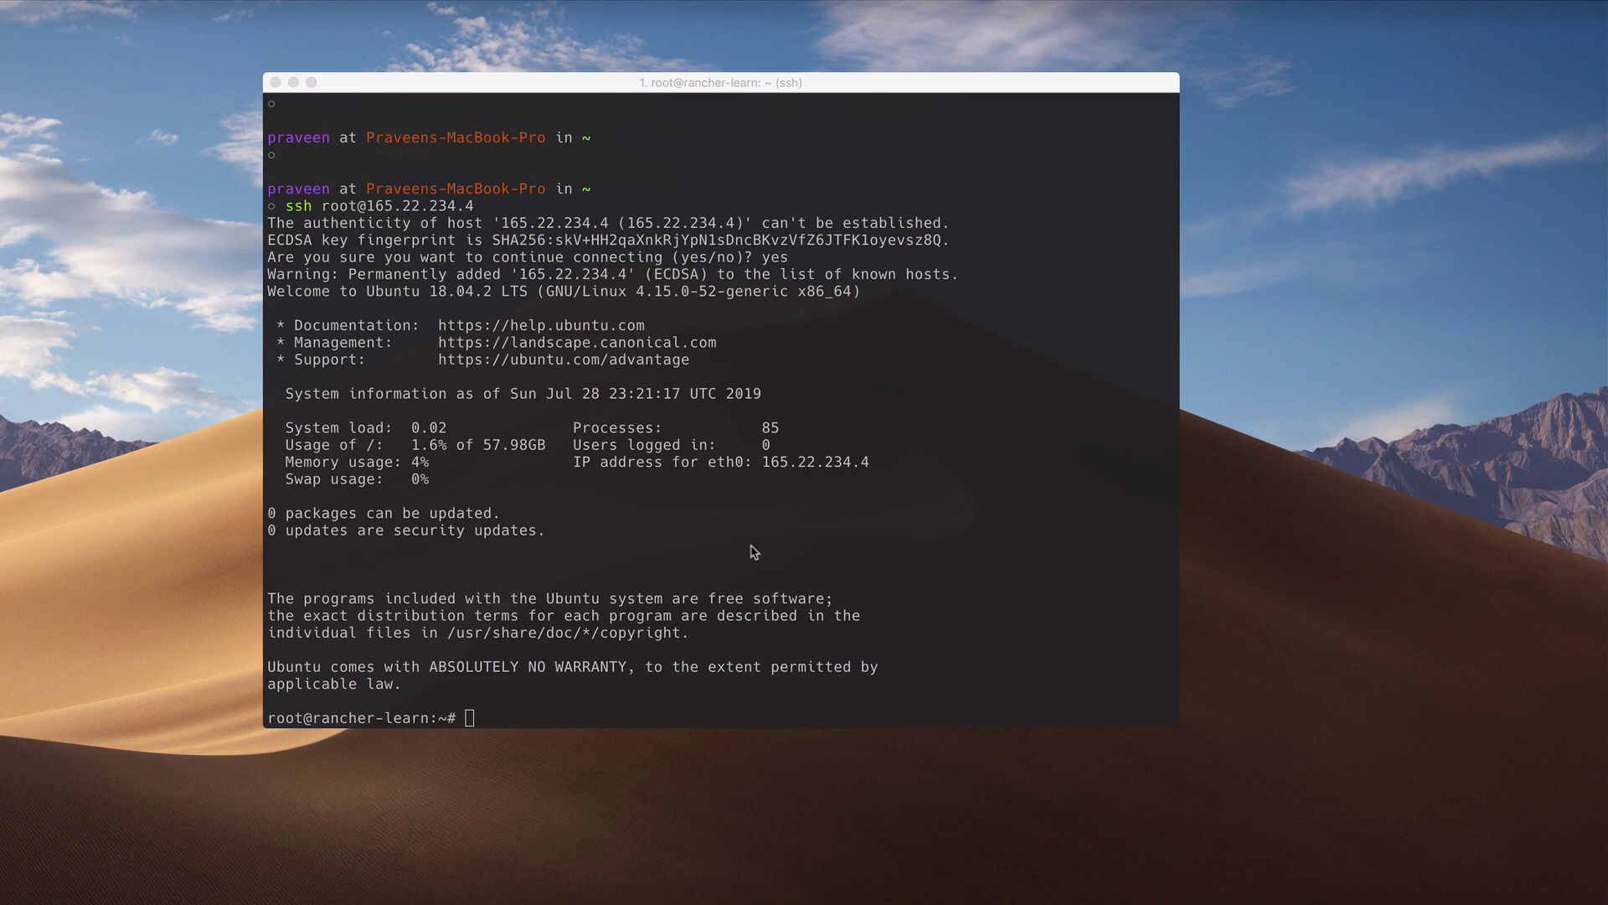
Update package lists, remove old Docker packages and install the prerequisite packages
click(751, 550)
text(apt)
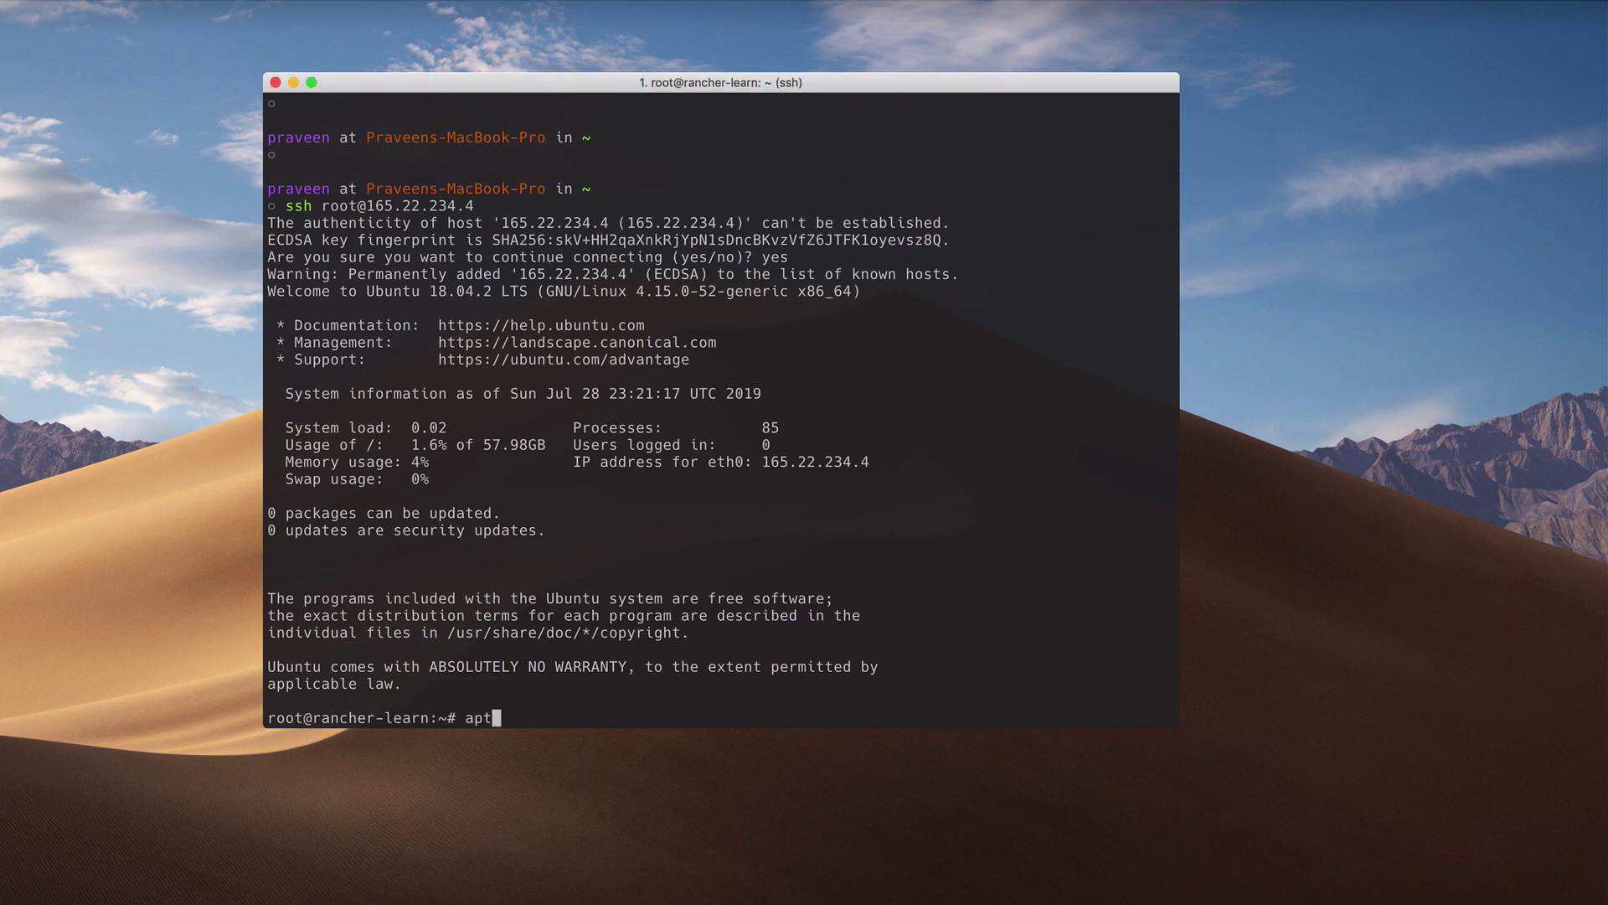
text(-get )
text(update)
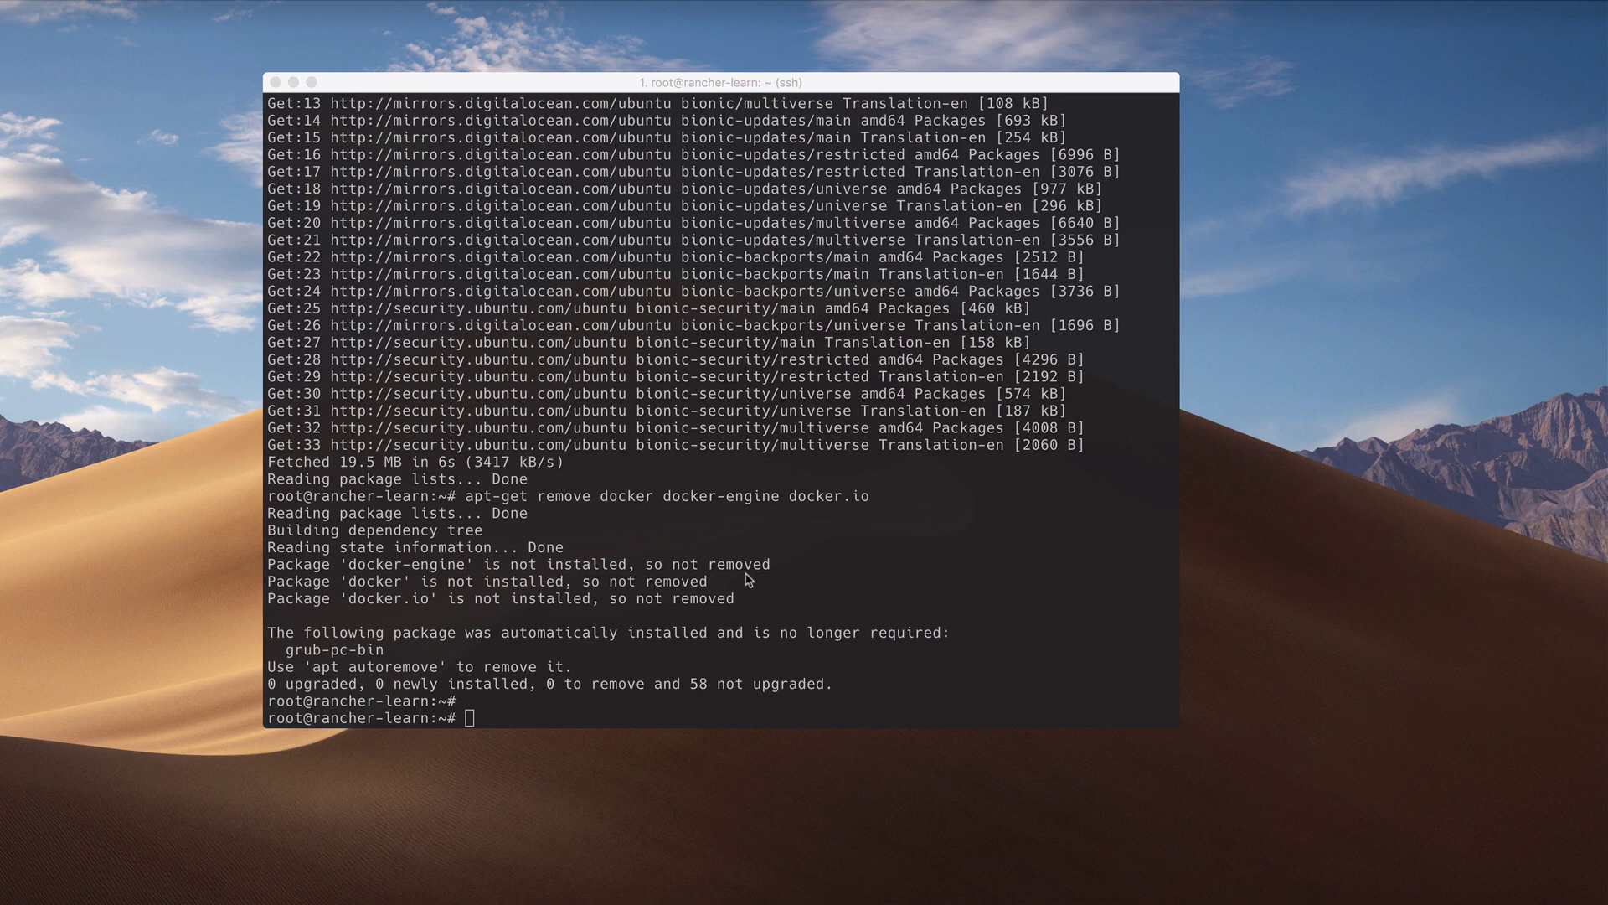
click(747, 580)
key(super+v)
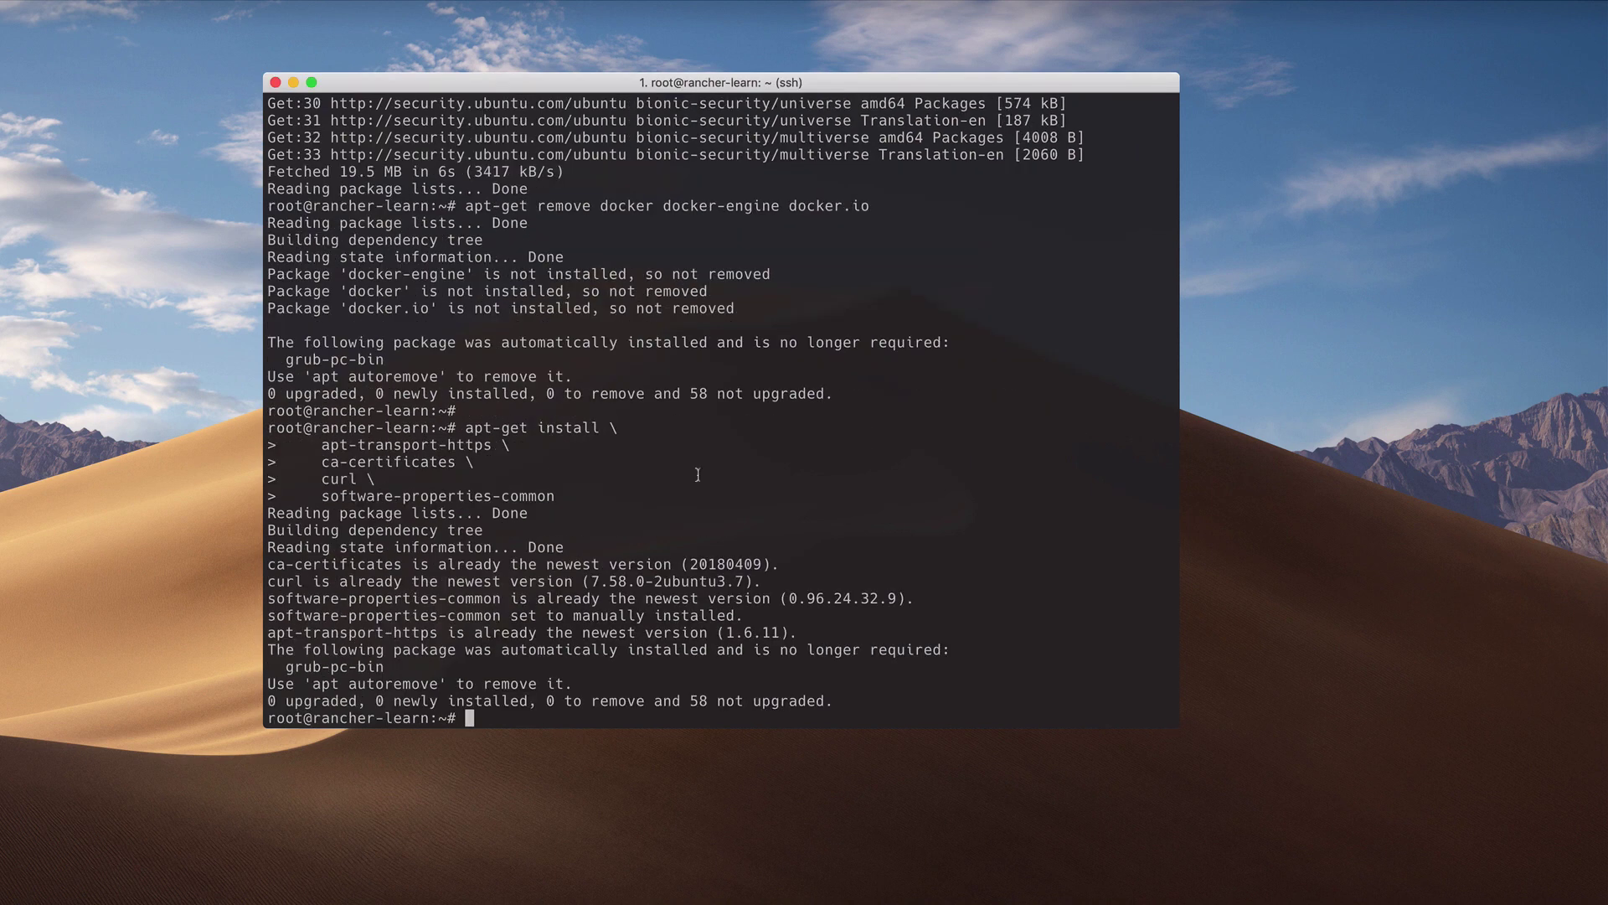
Add Docker's GPG signing key and the Docker apt repository
key(super+v)
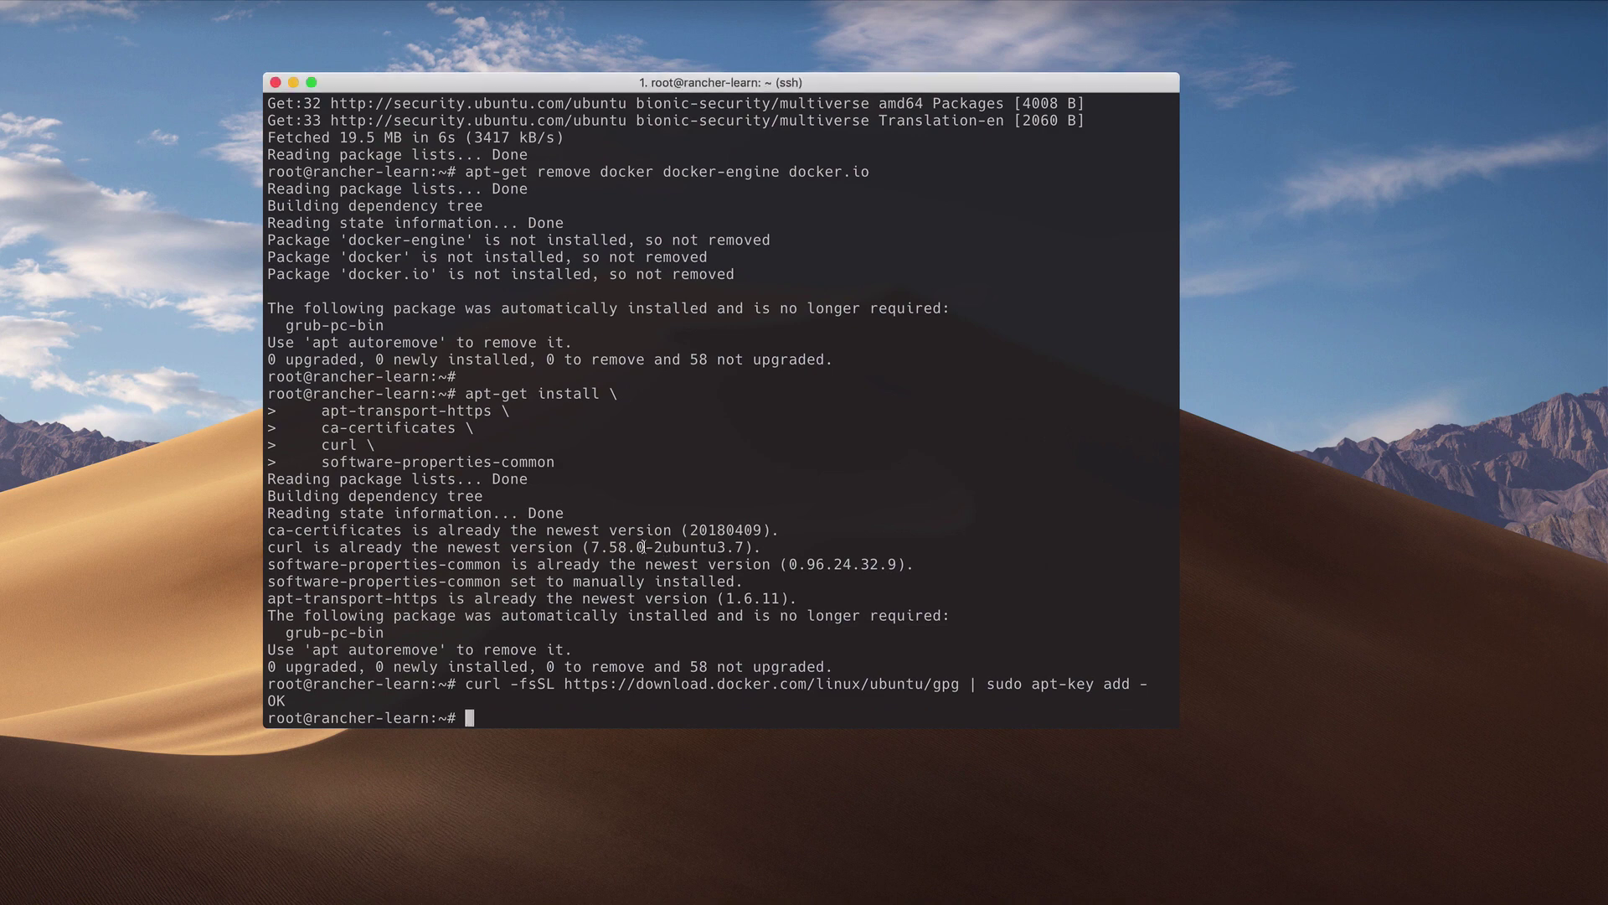
key(super+v)
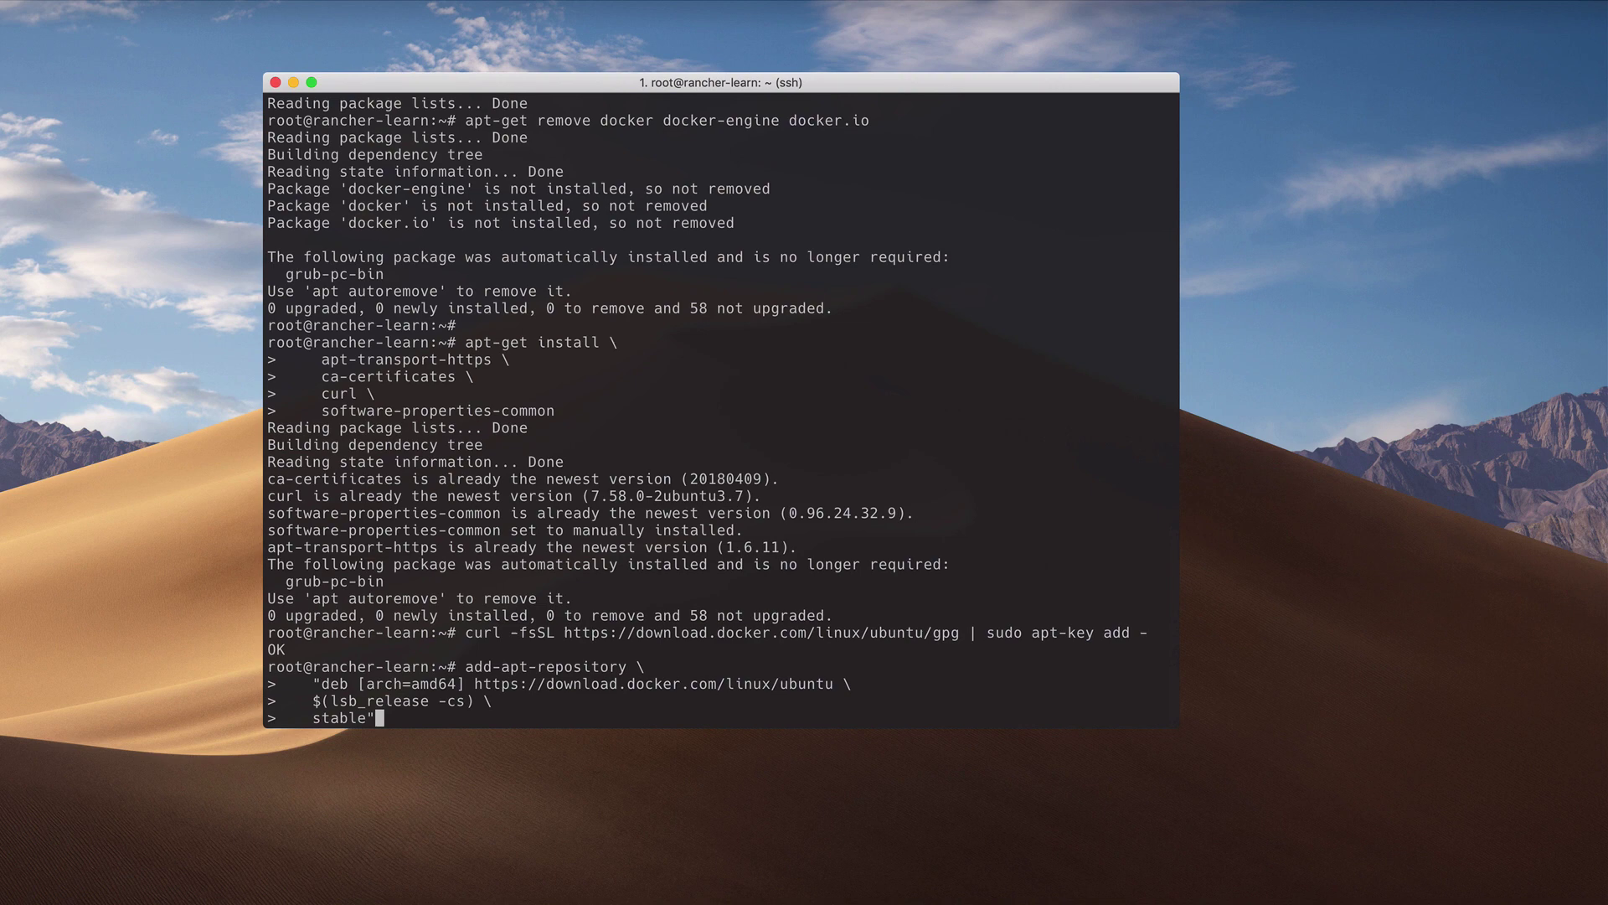
key(Return)
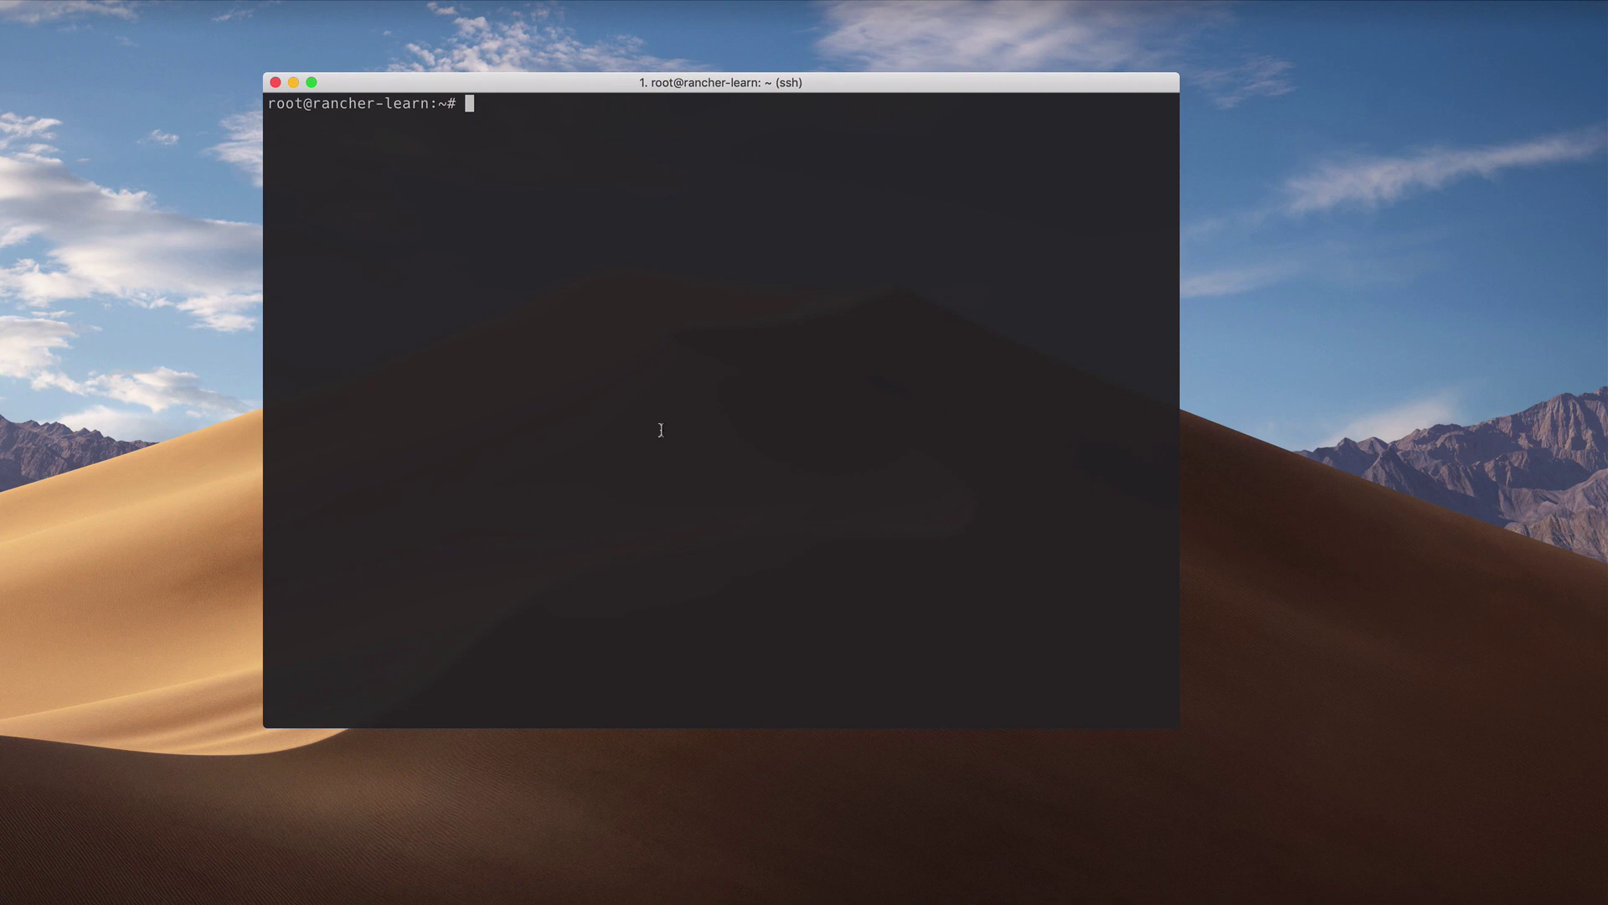
text(apt-cache madison docker-ce)
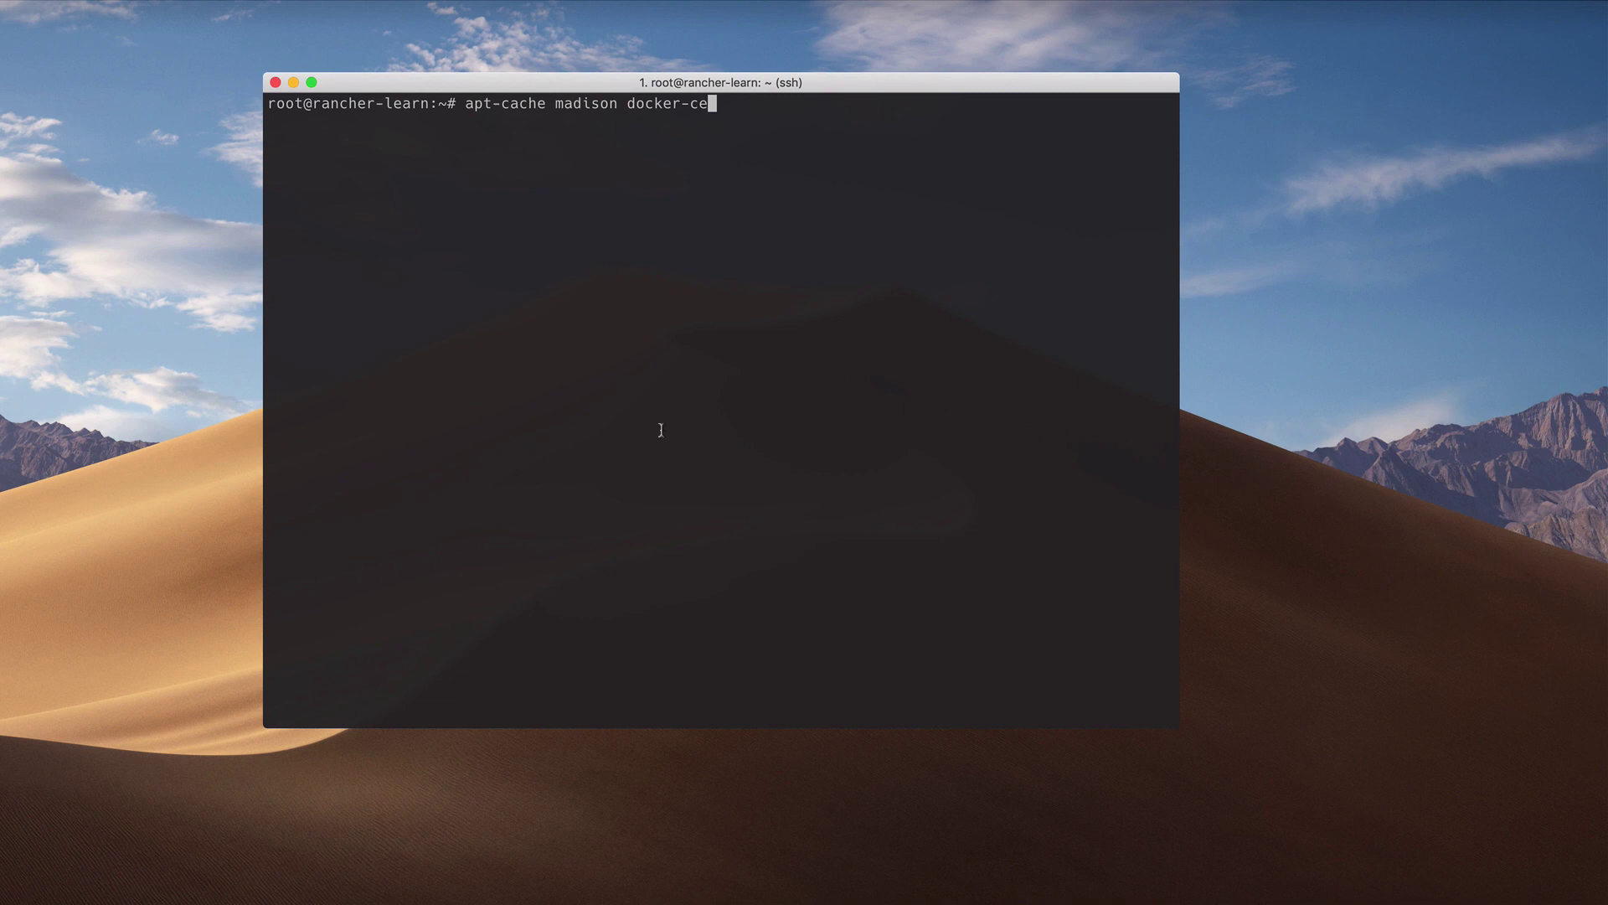
List docker-ce versions and install 5:18.09.8~3-0~ubuntu-bionic, confirming the install
key(Return)
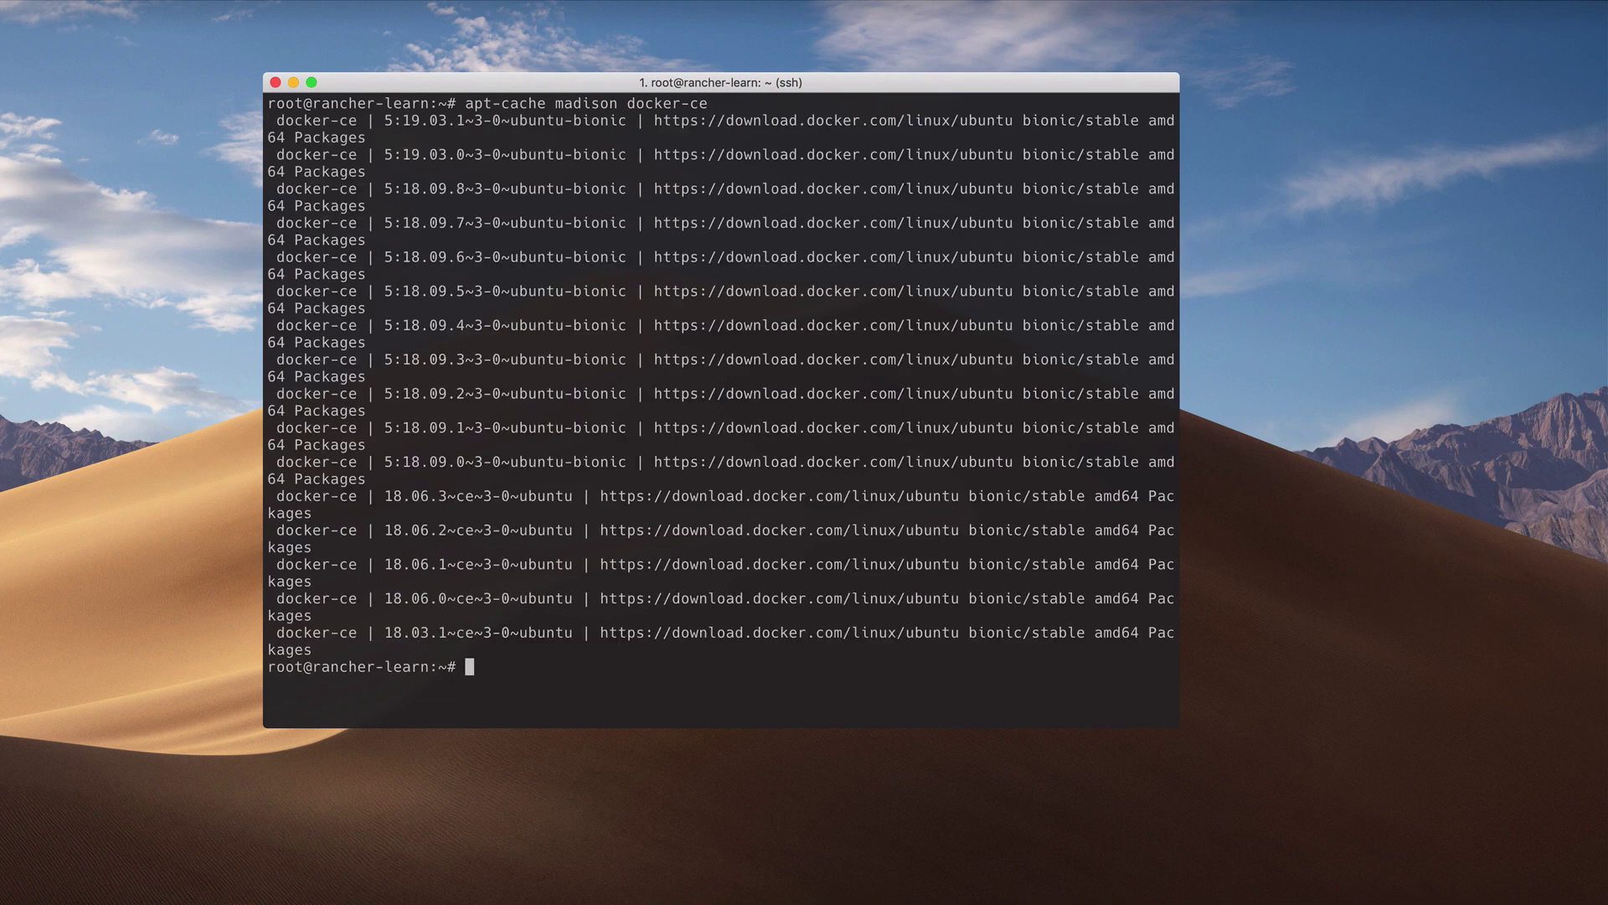
drag(386, 189, 641, 188)
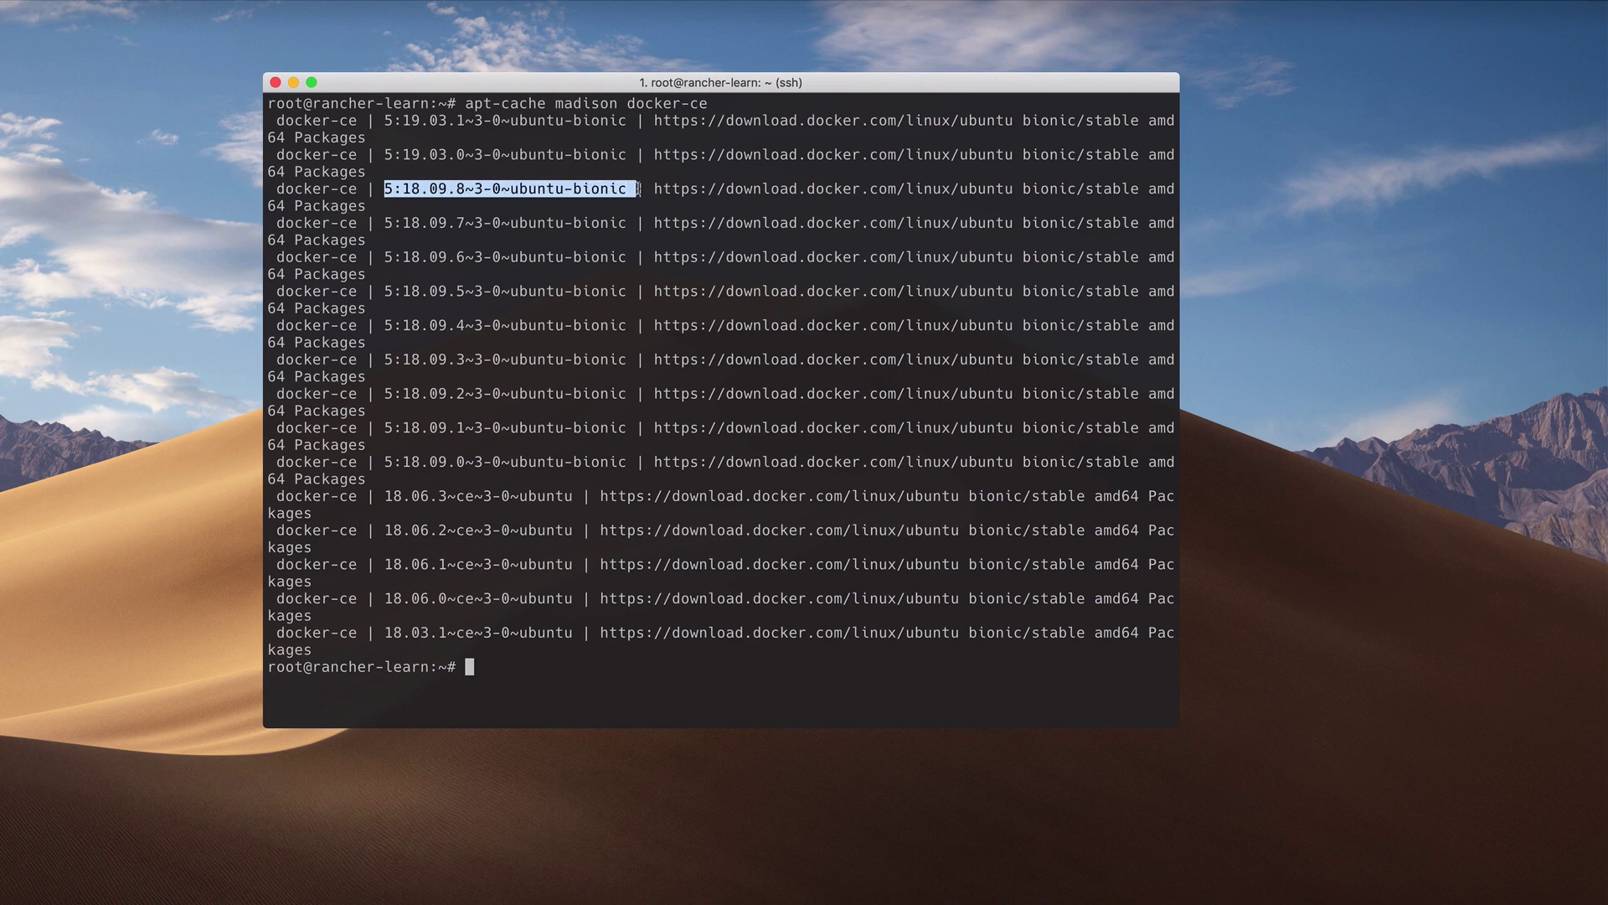
key(super+Tab)
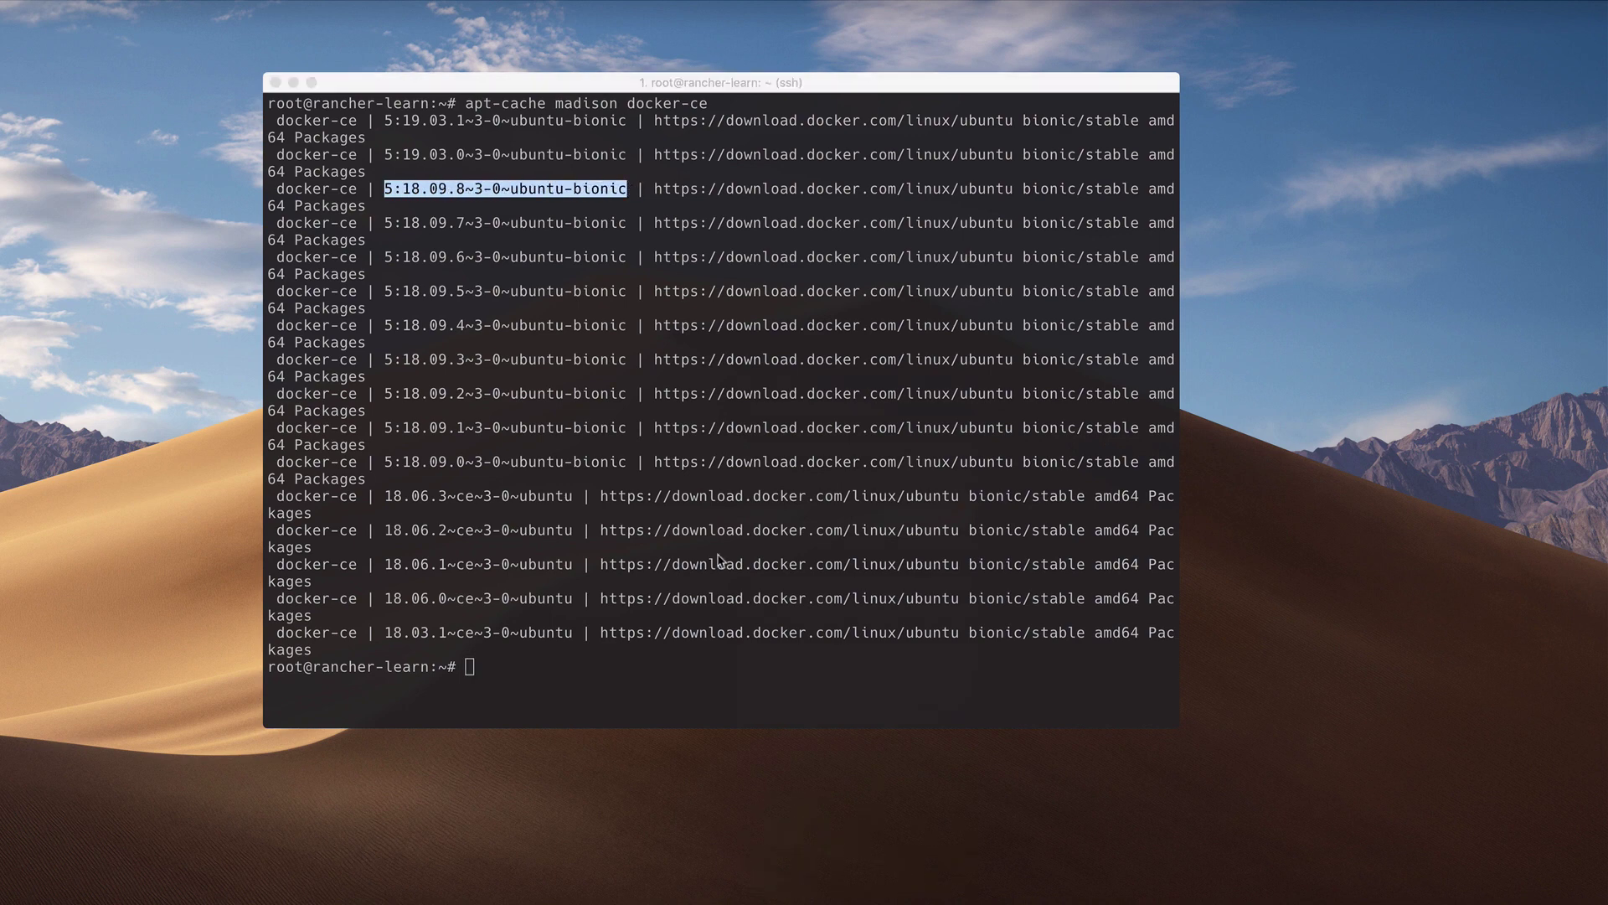
click(720, 561)
text(apt)
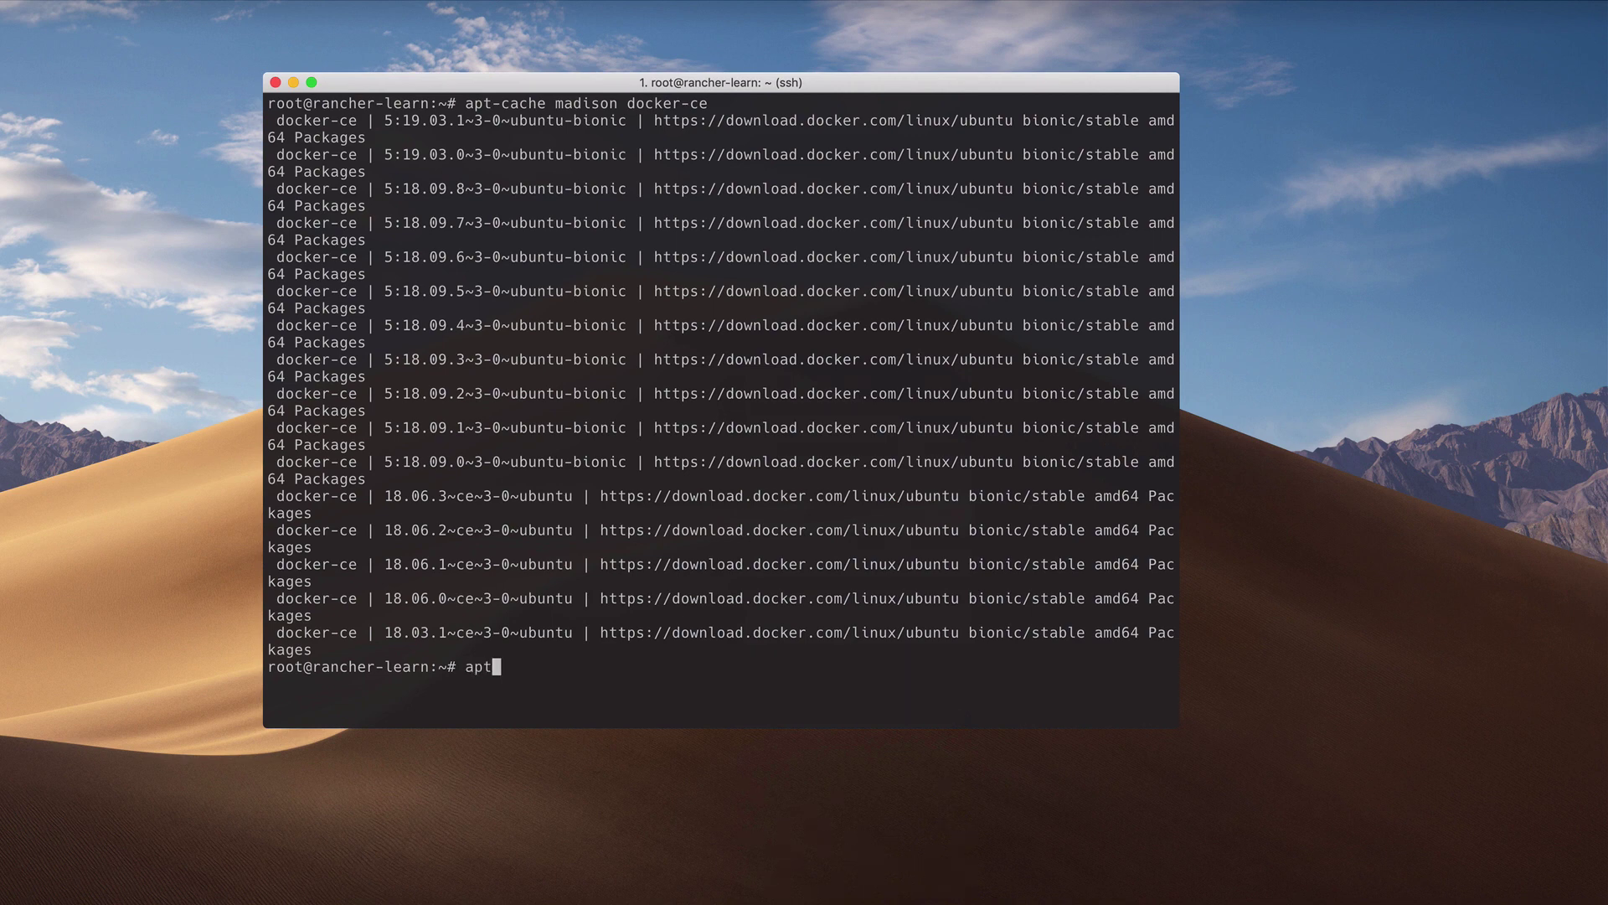
text(-get inst)
text(all docker)
text(-ce)
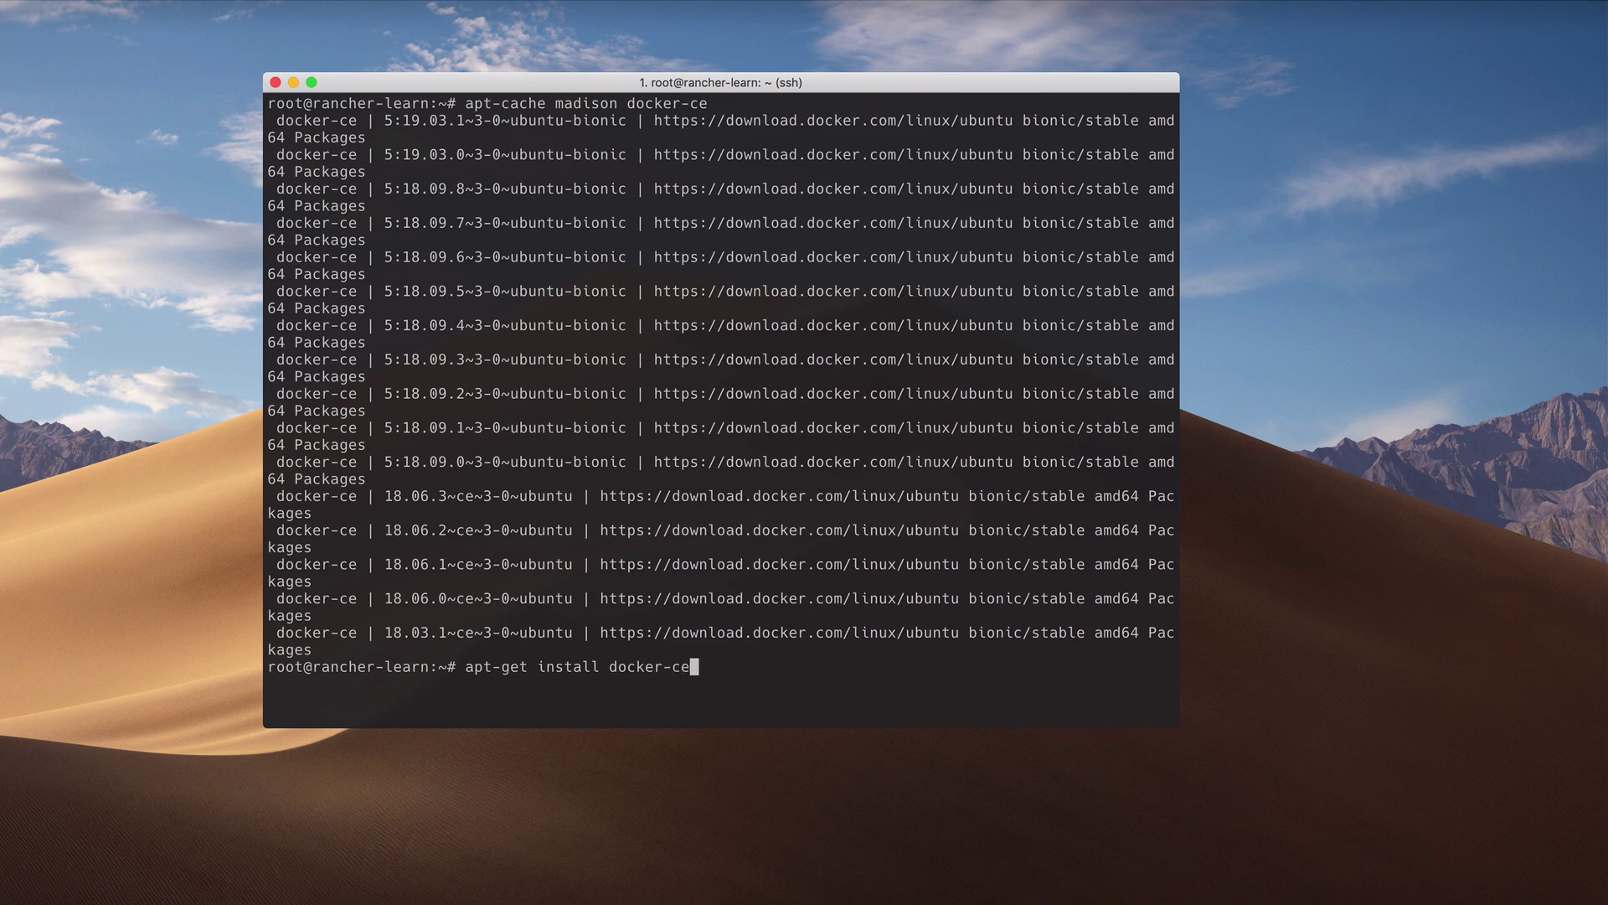
text(=5:18.09.8~3-0~ubuntu-bionic)
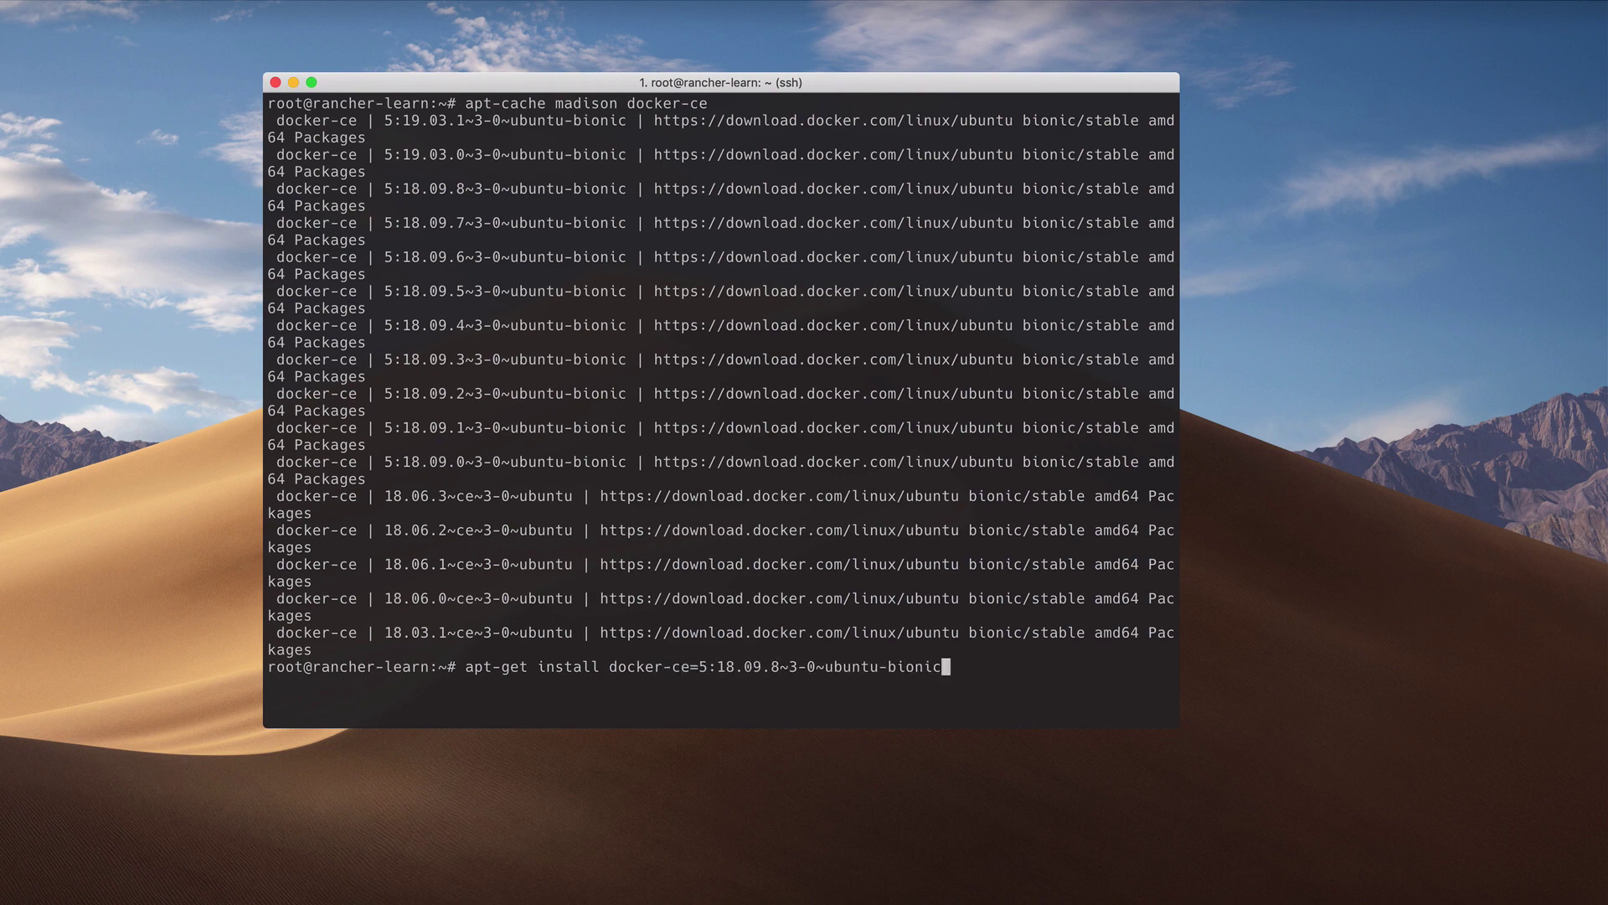
key(Return)
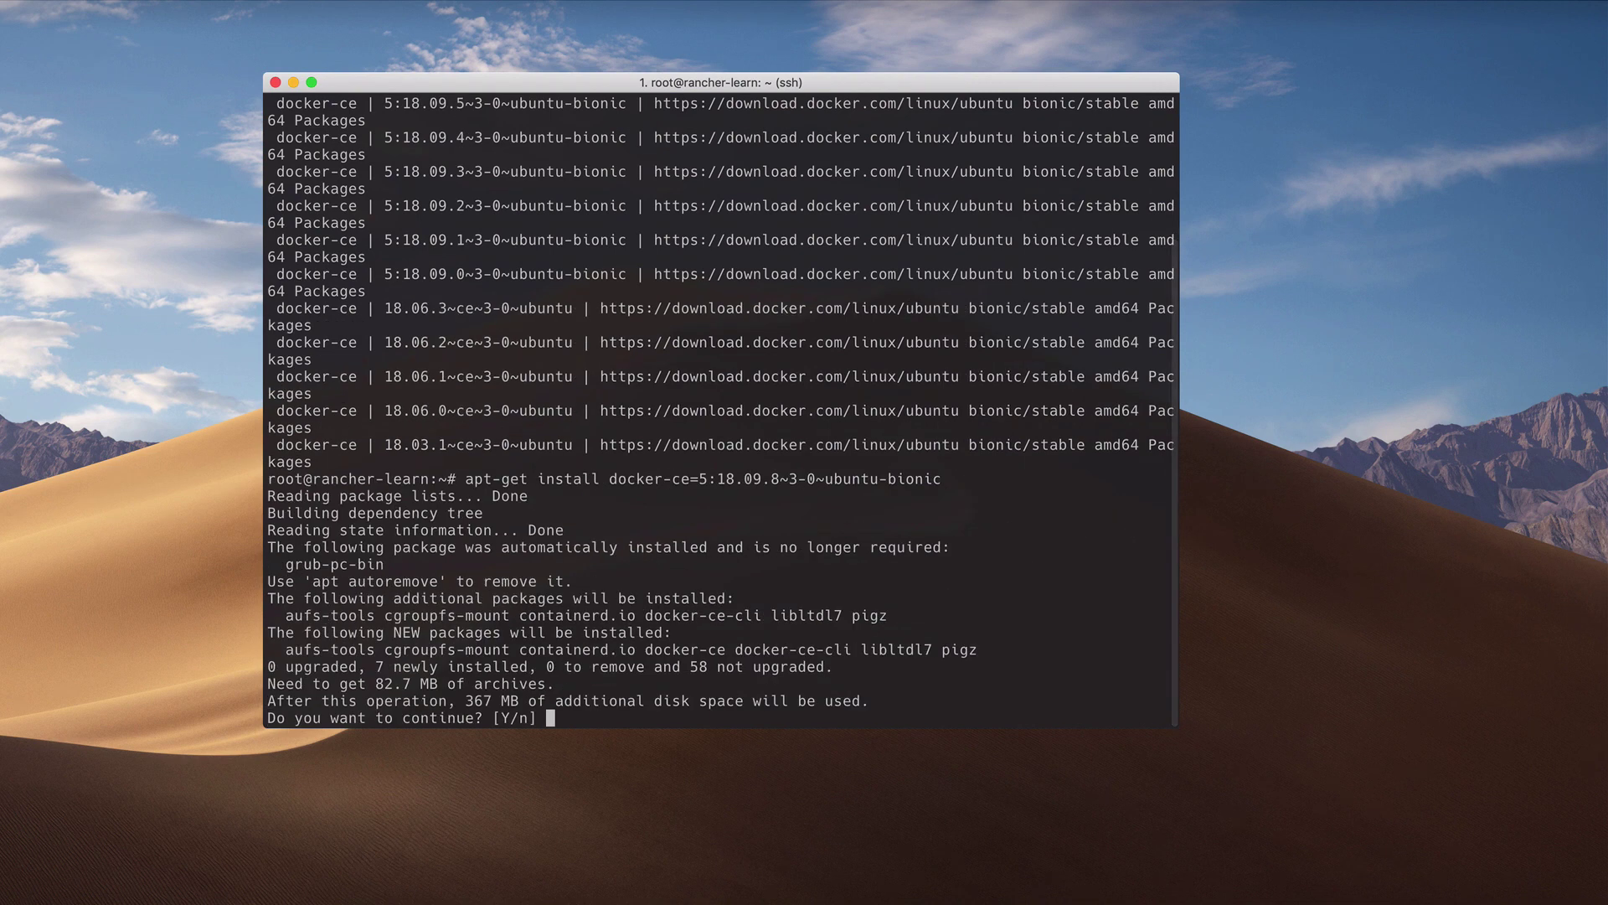
text(y)
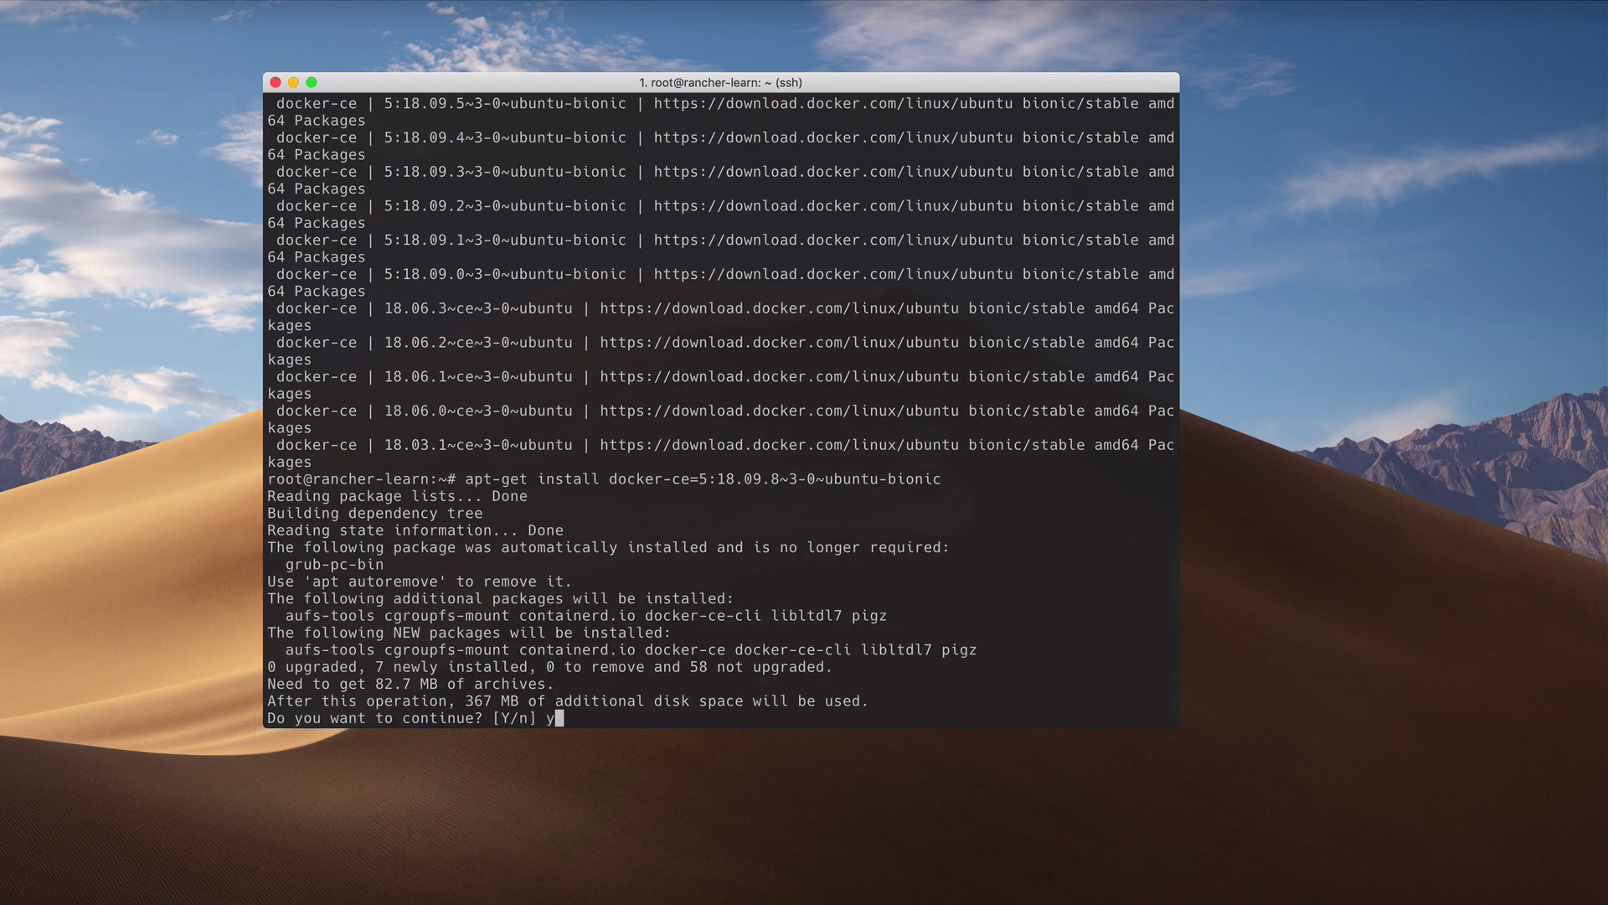
key(Return)
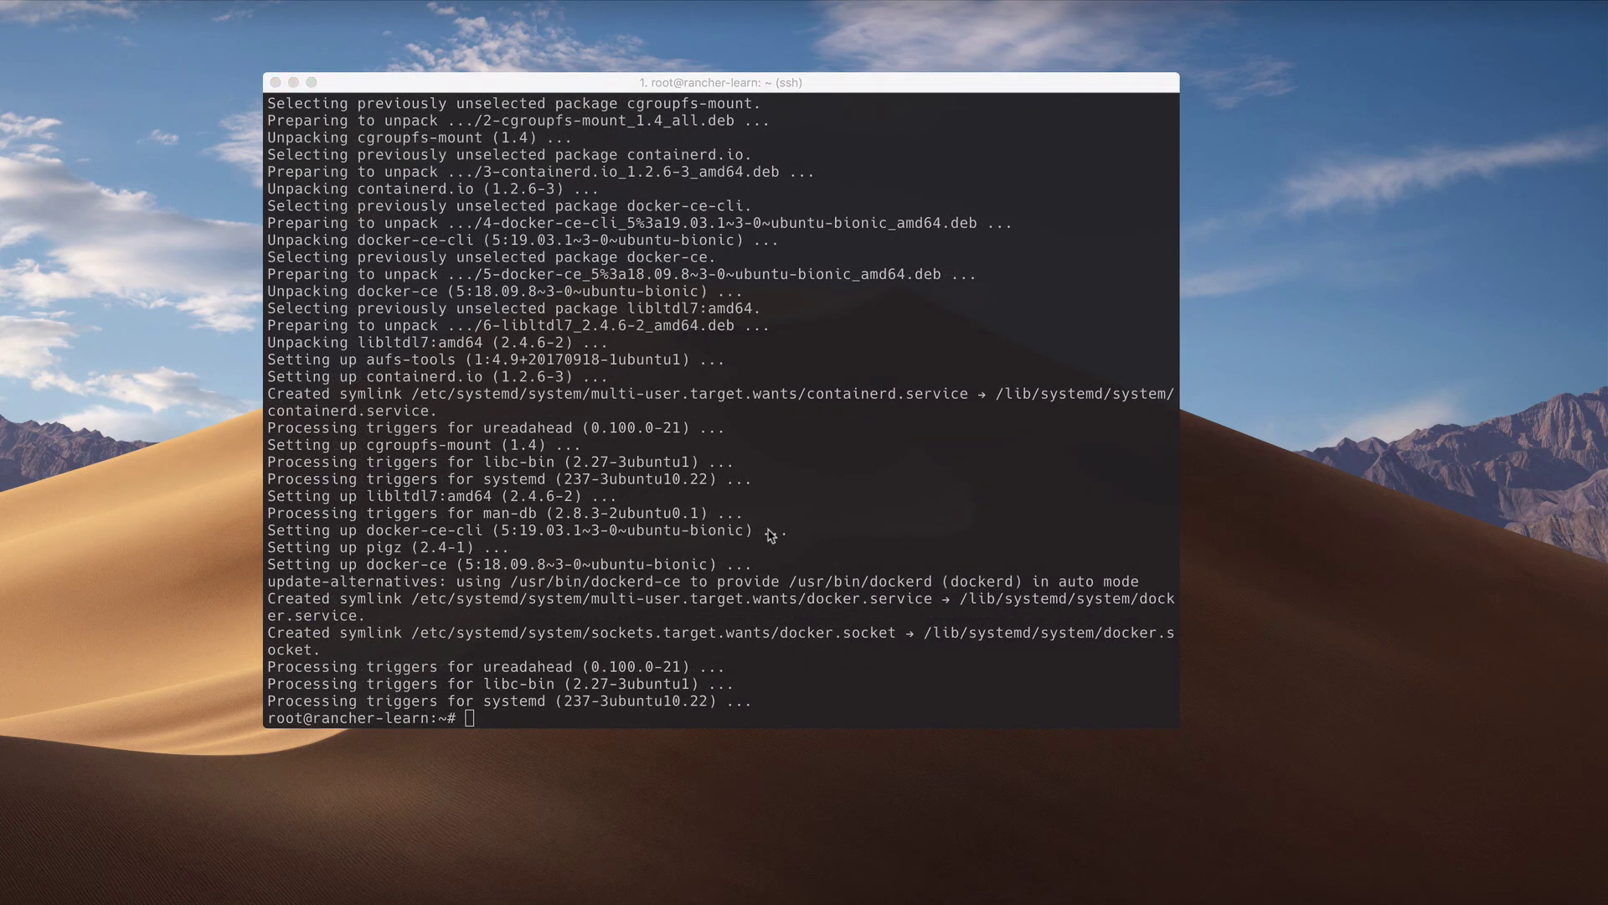
click(771, 535)
text(sudo docker run -d --restart=unless-stopped -p 80:80 -p 443:443 rancher/rancher:stable --acme-domain rancher-learn.avencera.com)
Run rancher/rancher:stable on ports 80 and 443 with ACME domain rancher-learn.avencera.com
key(Return)
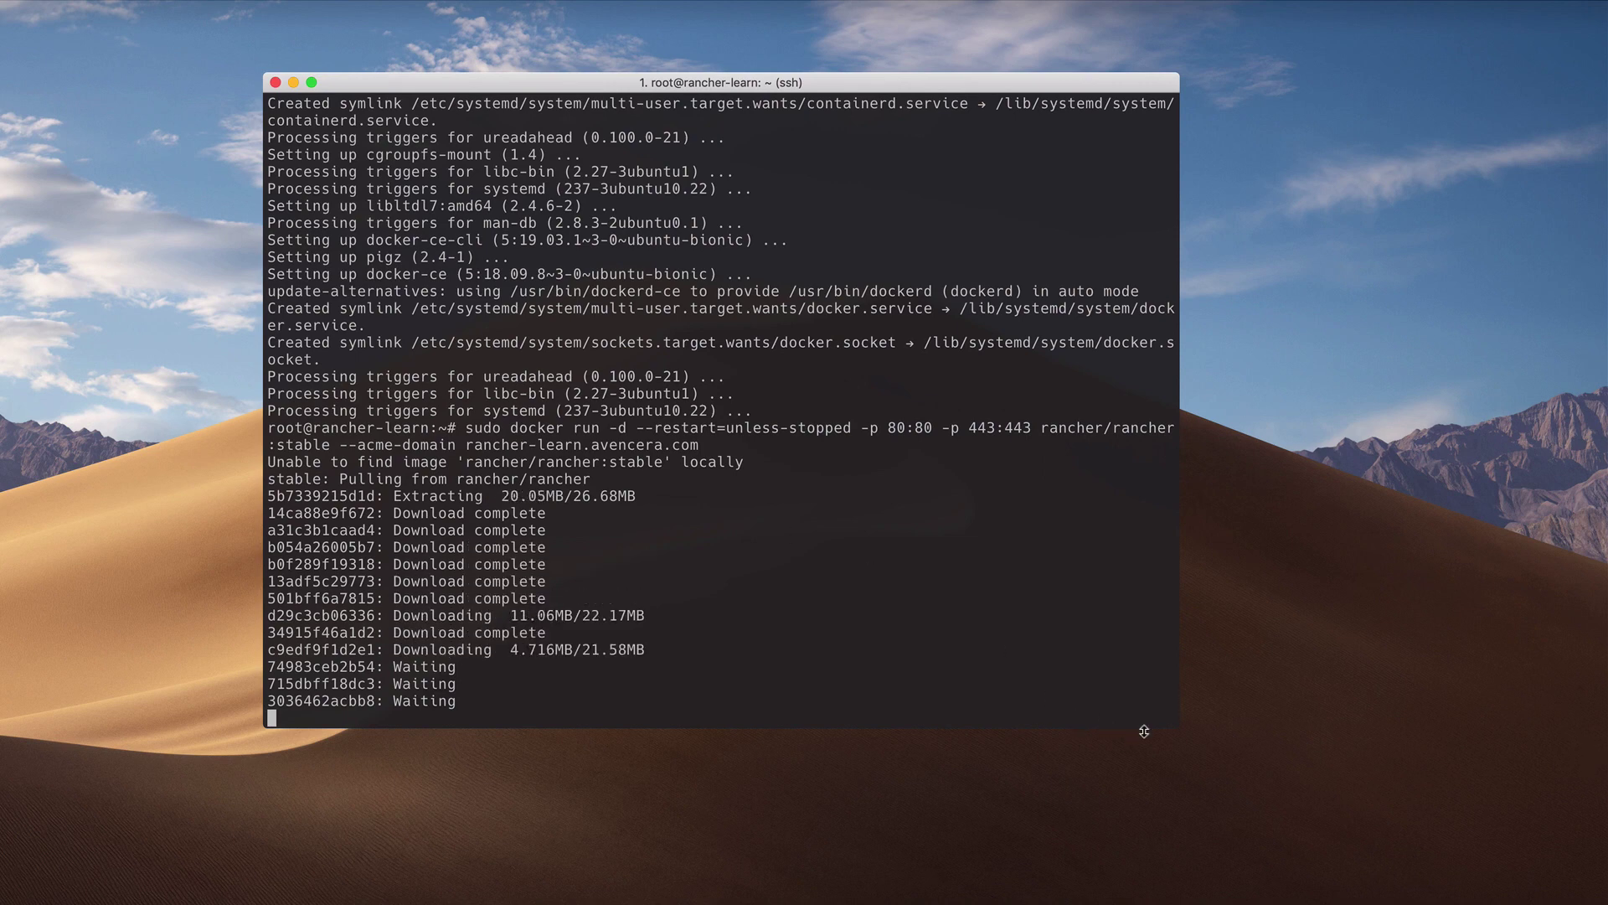
drag(1206, 735, 1496, 889)
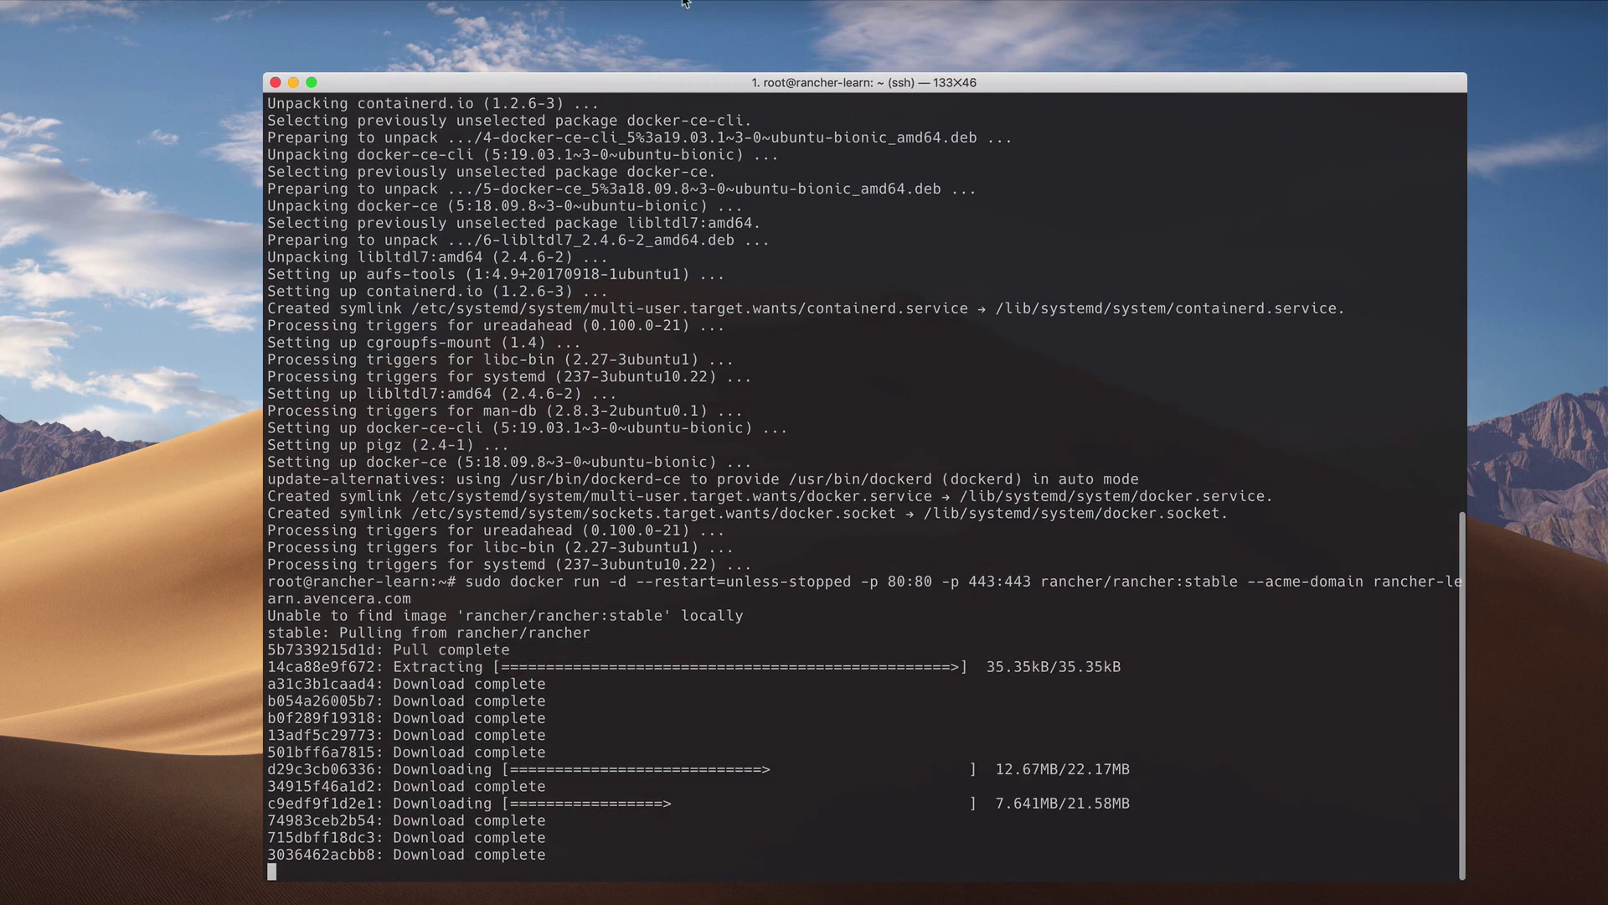
drag(751, 85, 616, 45)
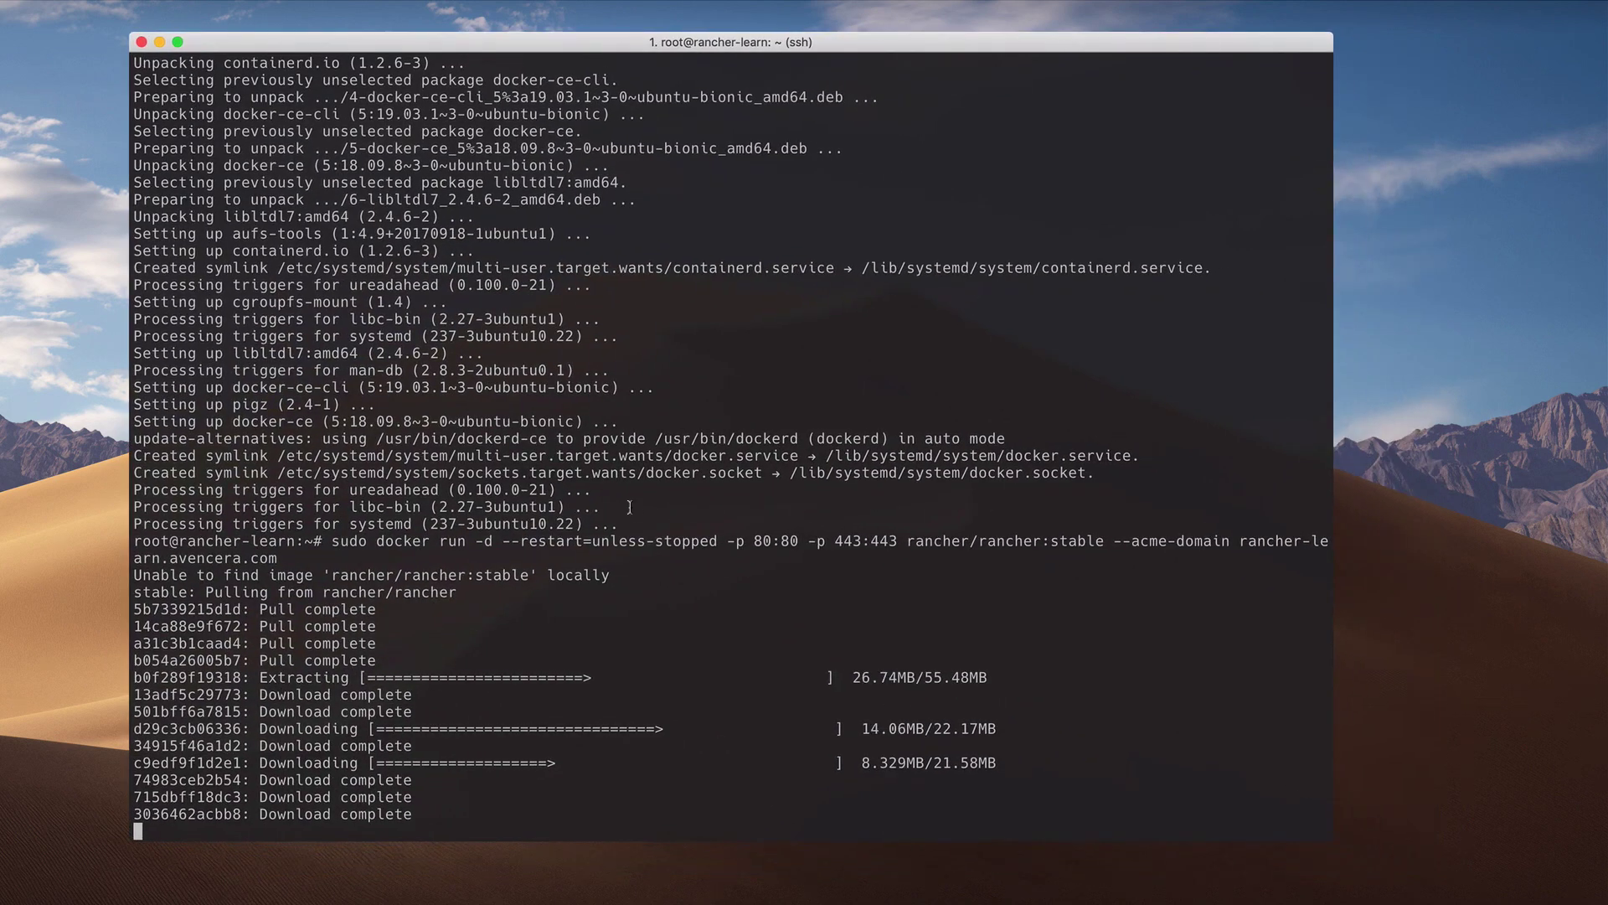
double_click(1064, 541)
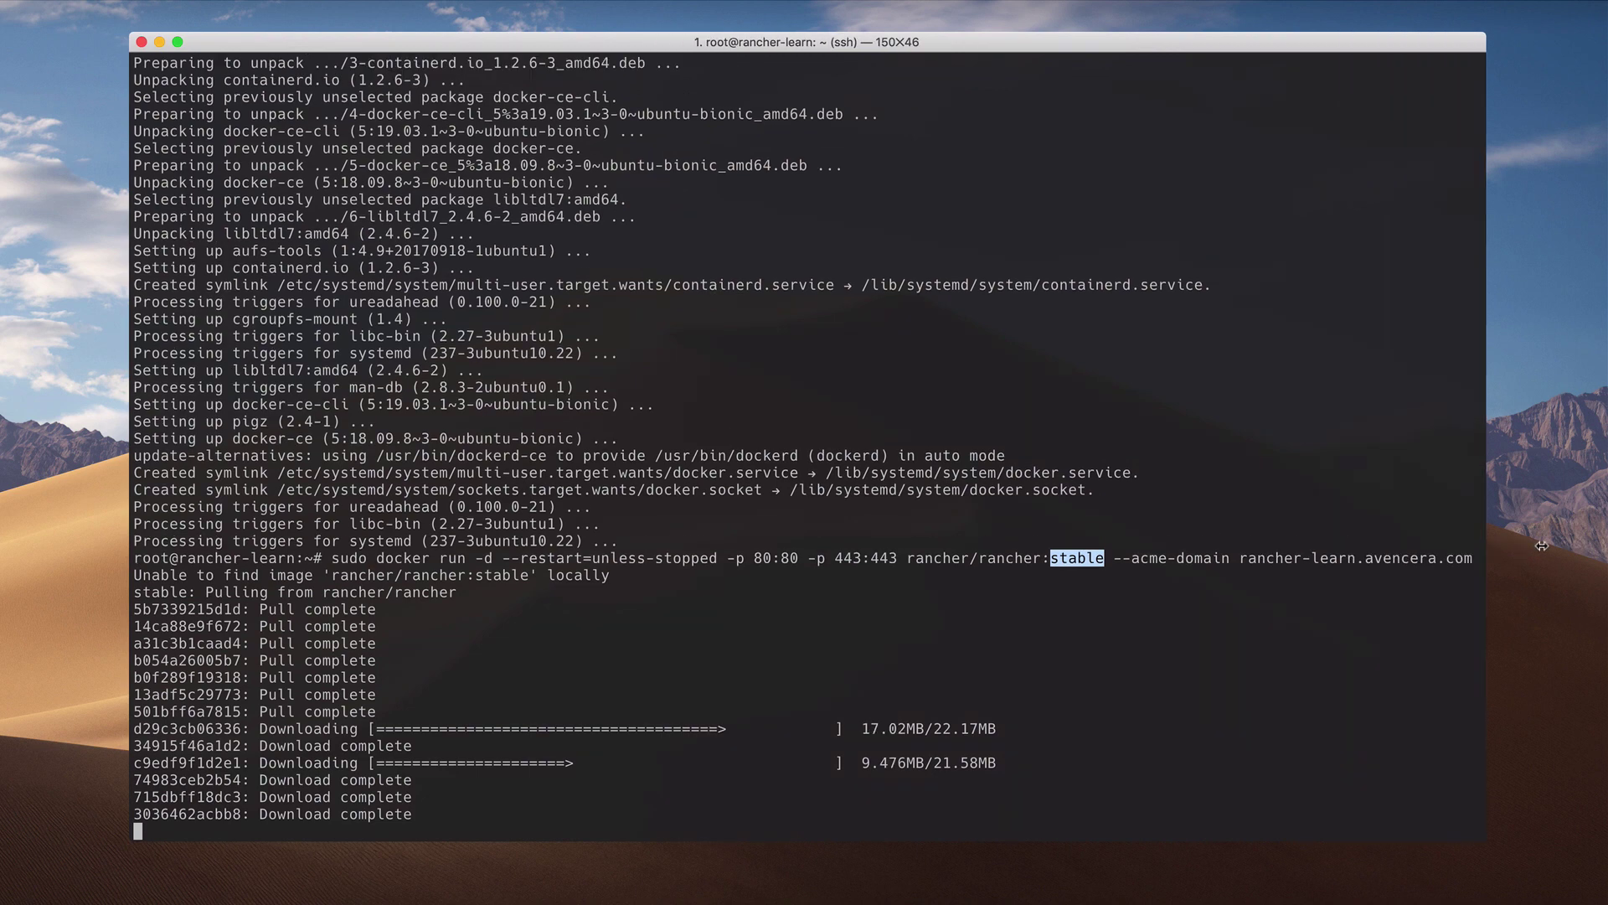
drag(1330, 541, 1550, 553)
drag(1239, 557, 1358, 557)
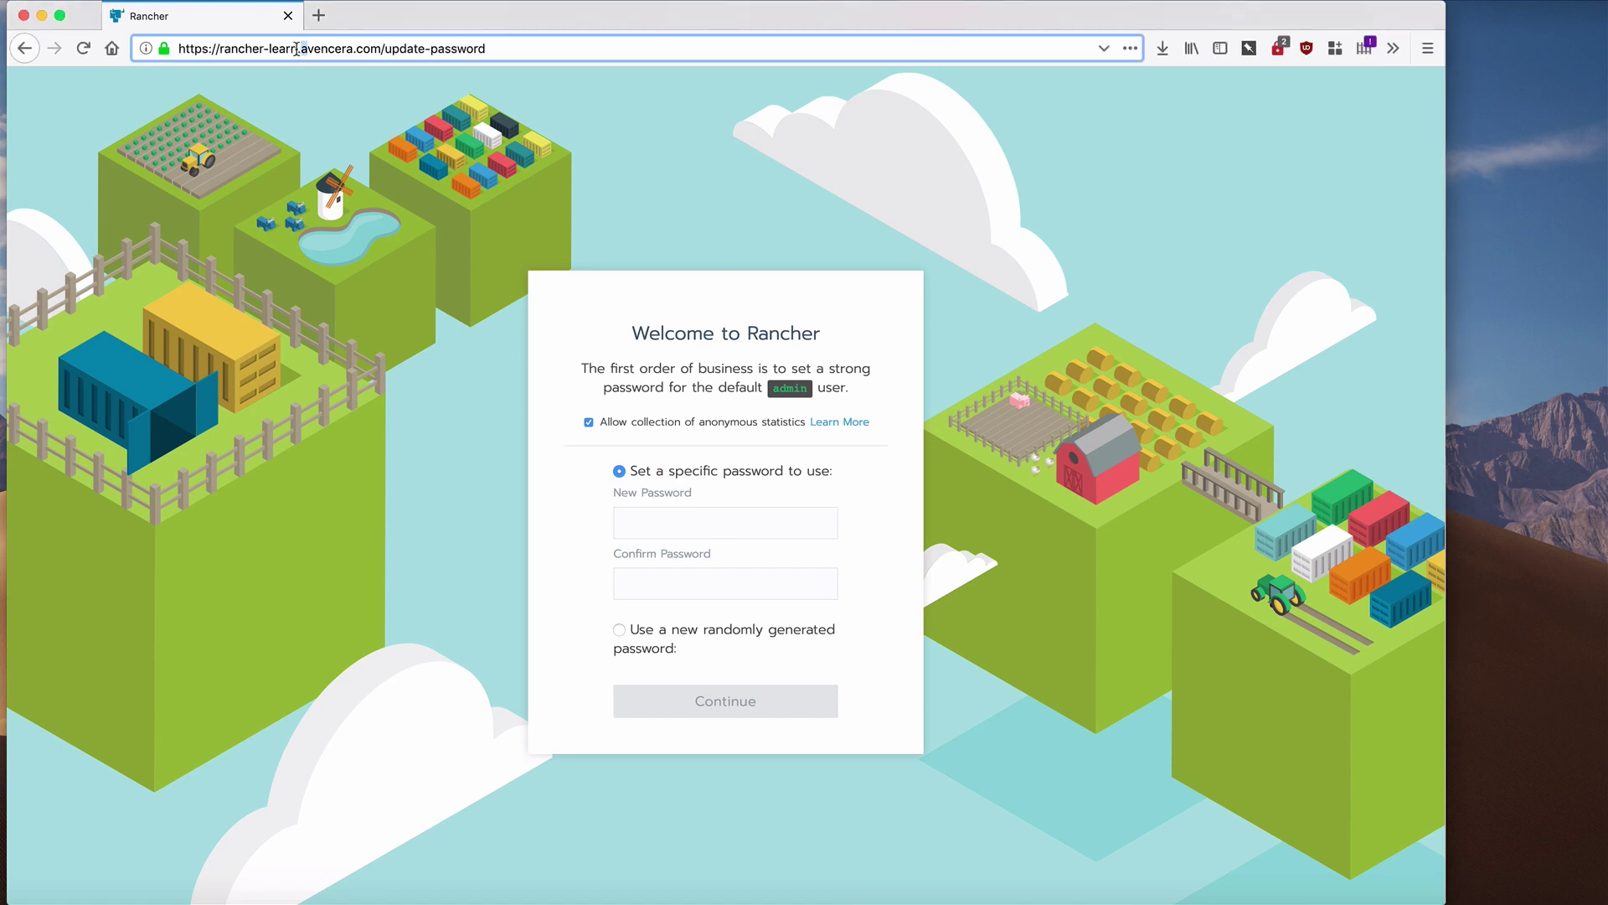
Set a LastPass-generated password for the Rancher admin user and submit it
drag(302, 49, 485, 47)
click(707, 524)
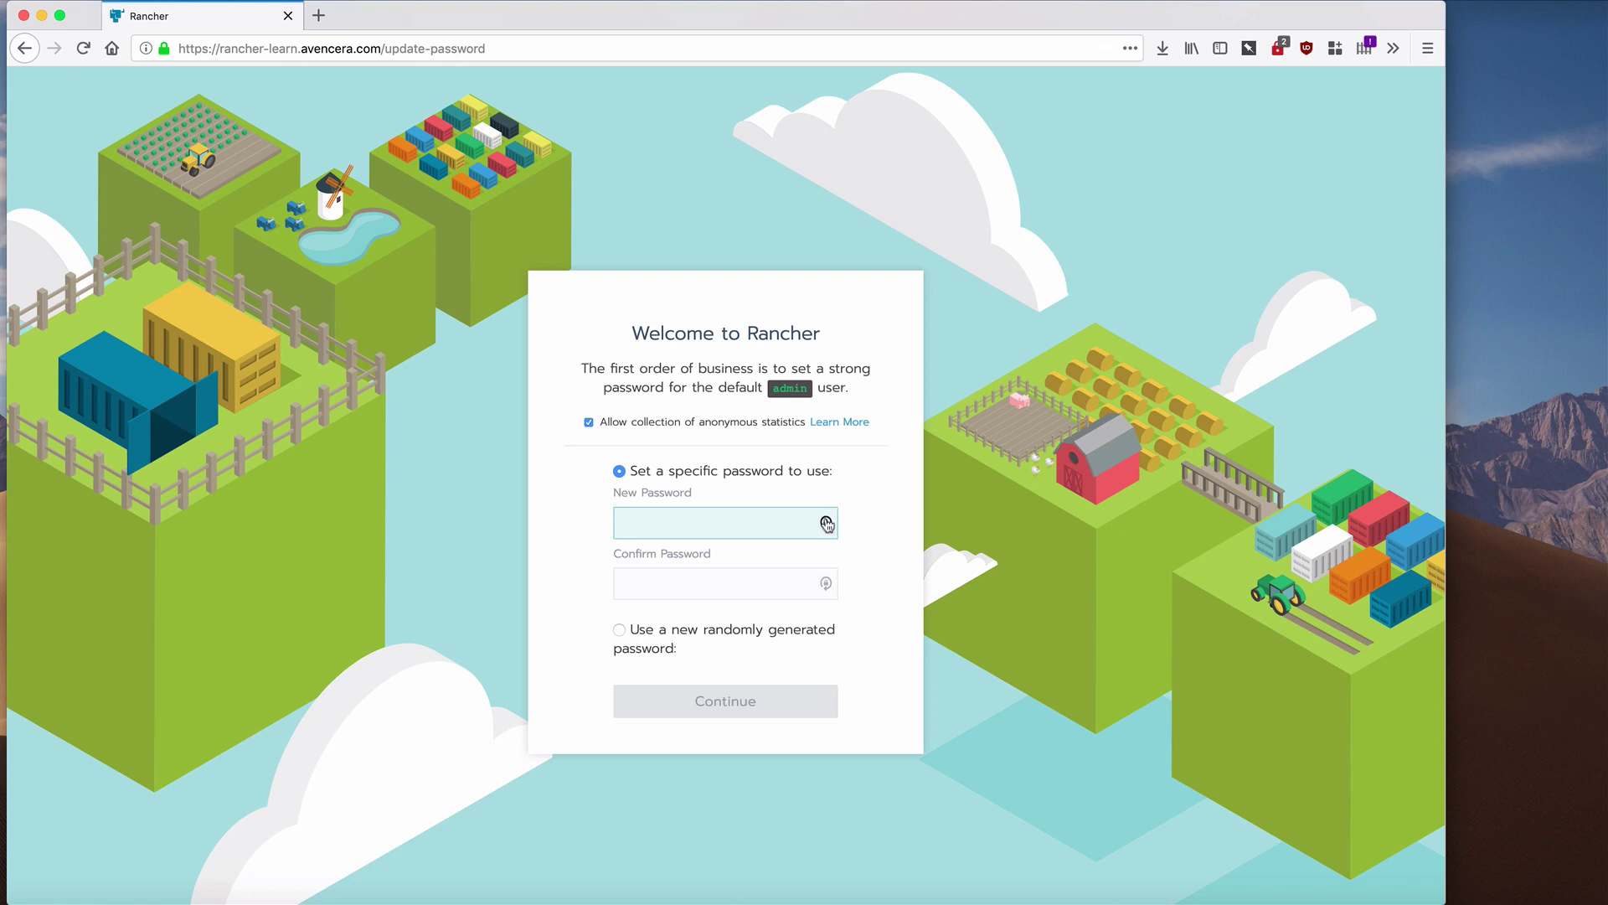
click(826, 522)
click(799, 676)
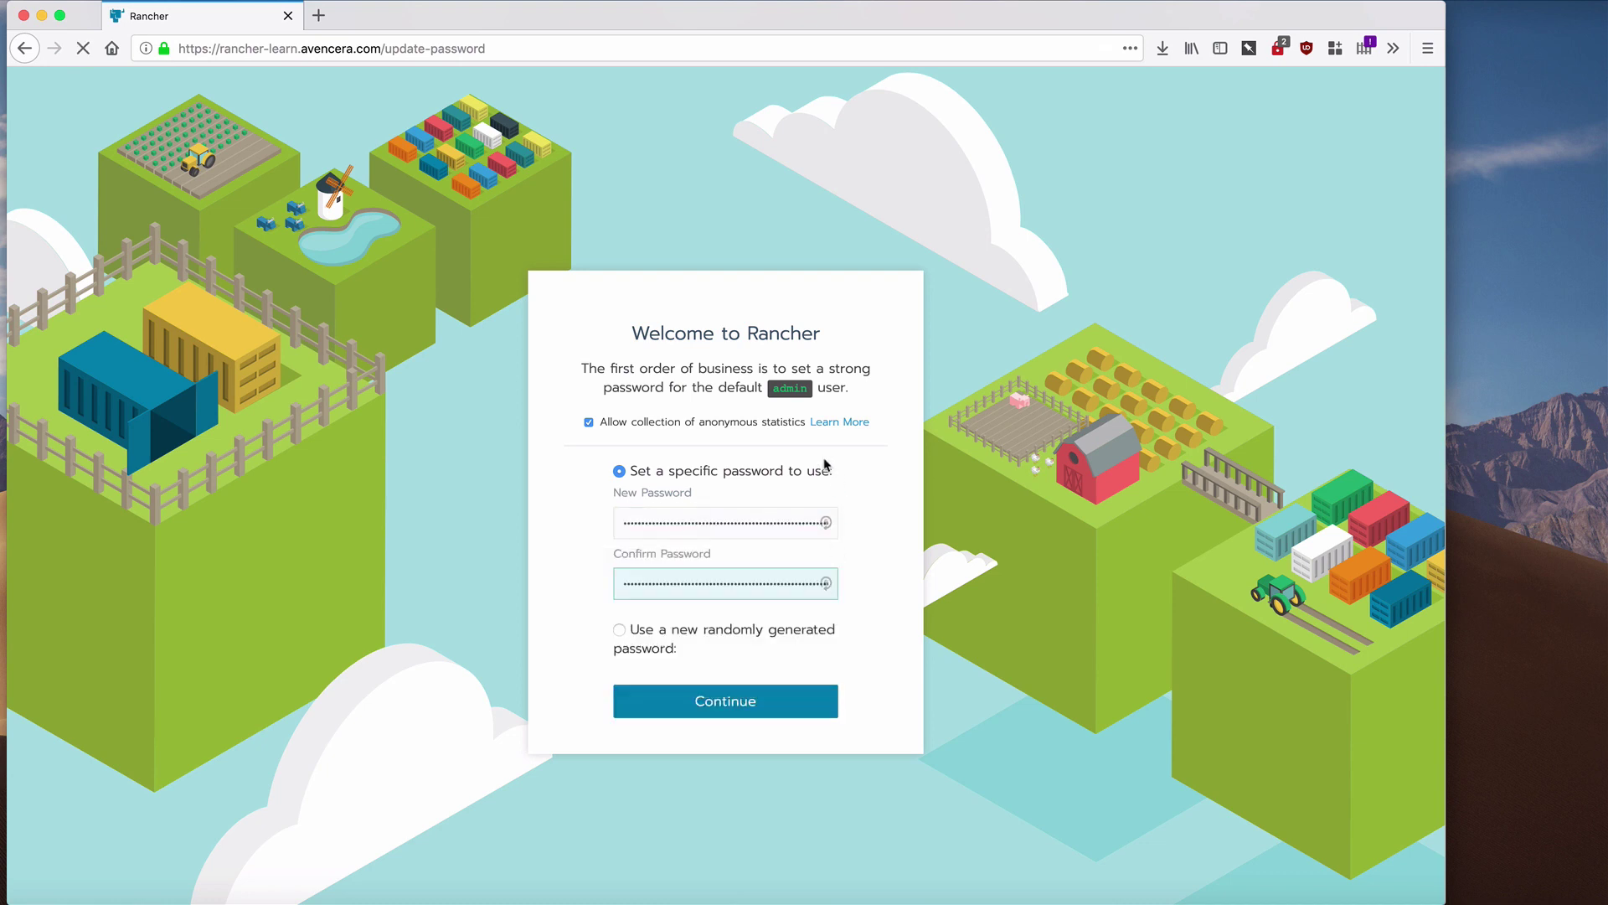
click(697, 705)
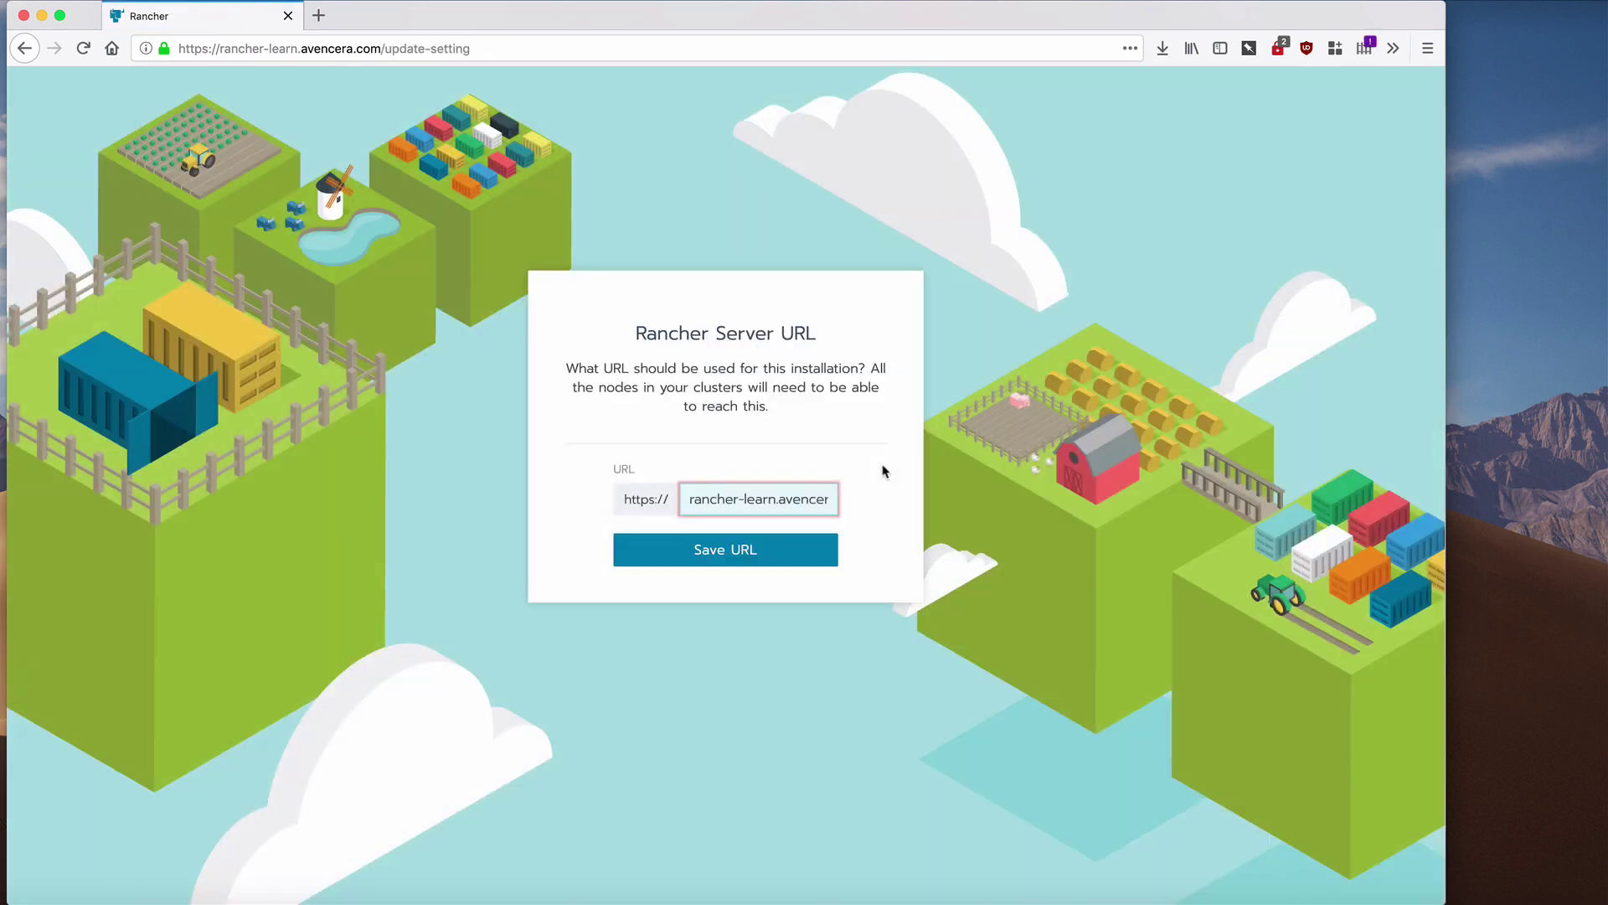
Check that the server URL field reads rancher-learn.avencera.com
drag(714, 500, 829, 501)
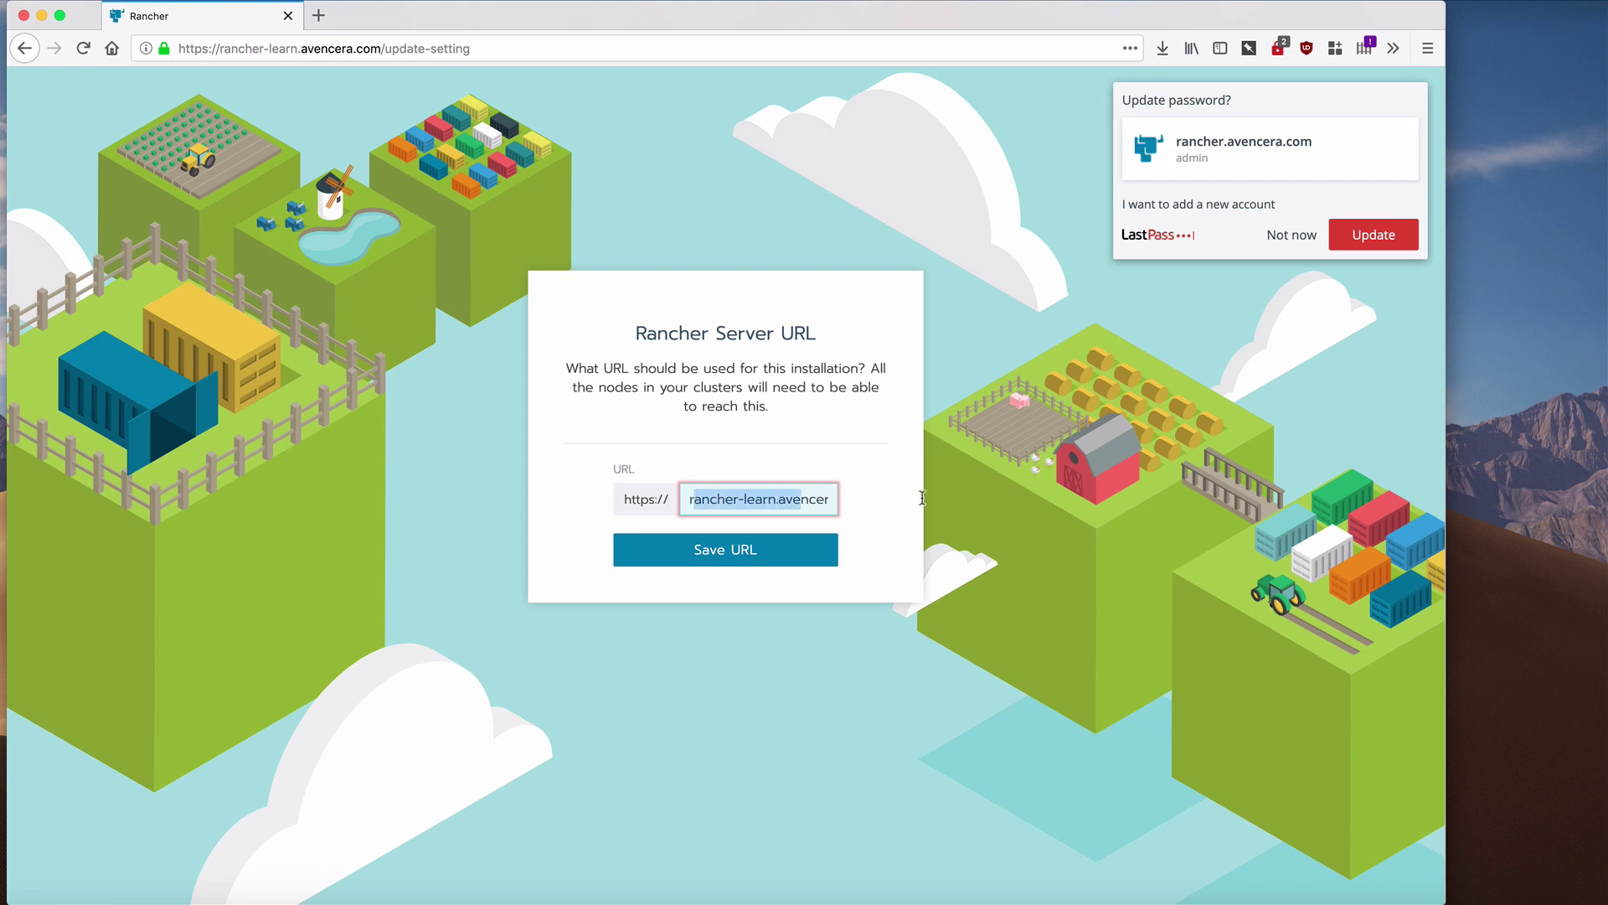
click(748, 504)
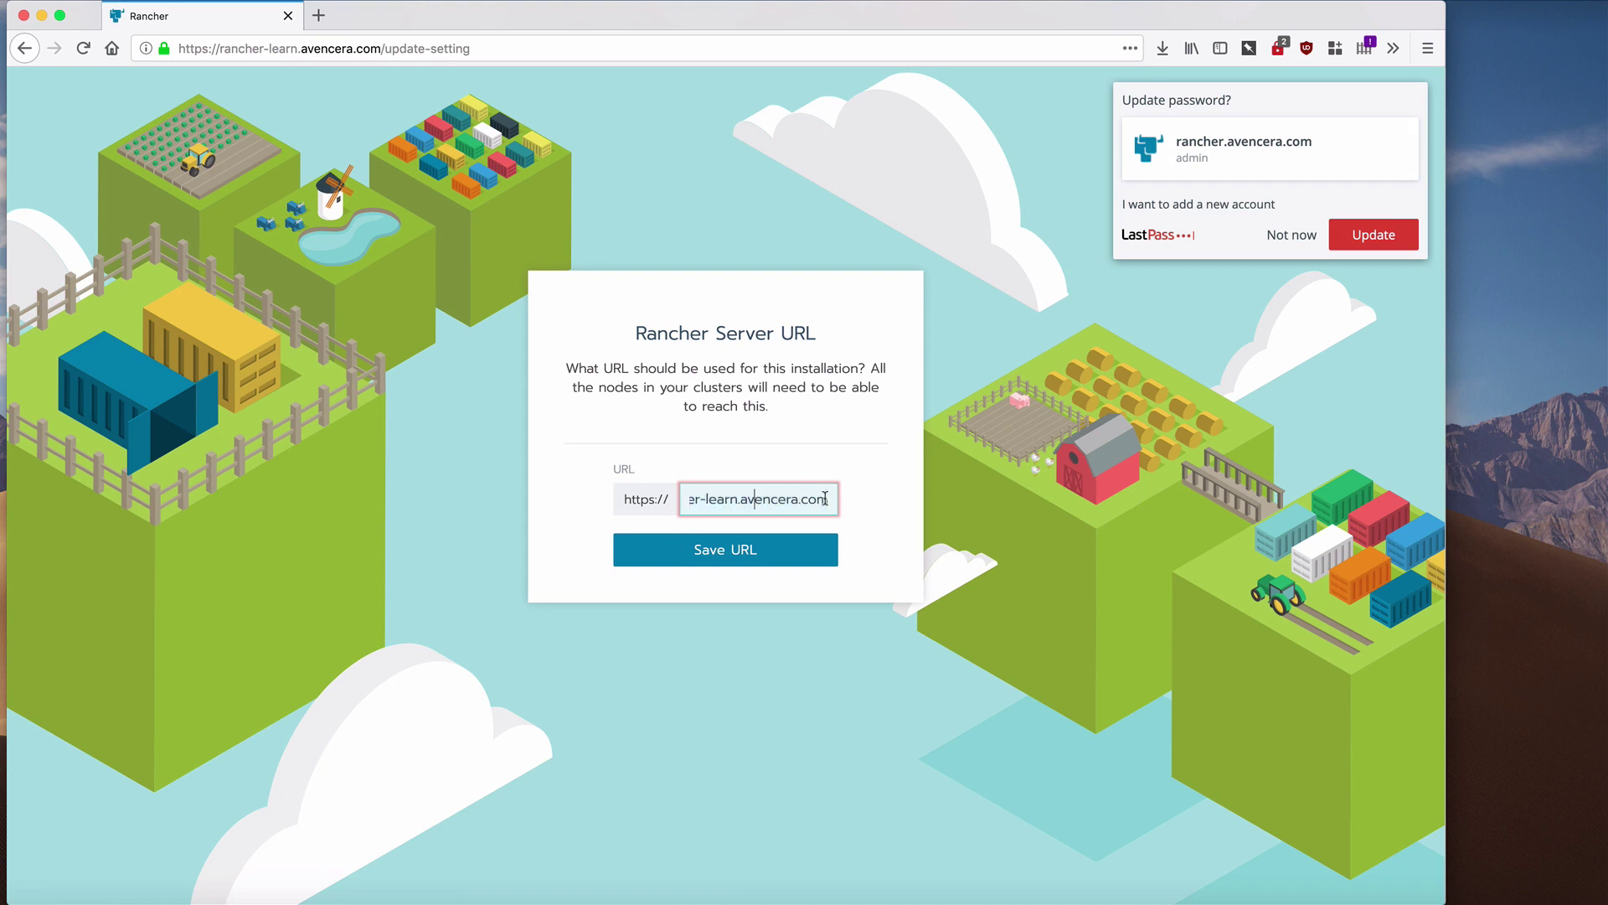
drag(820, 499, 740, 500)
drag(545, 499, 768, 501)
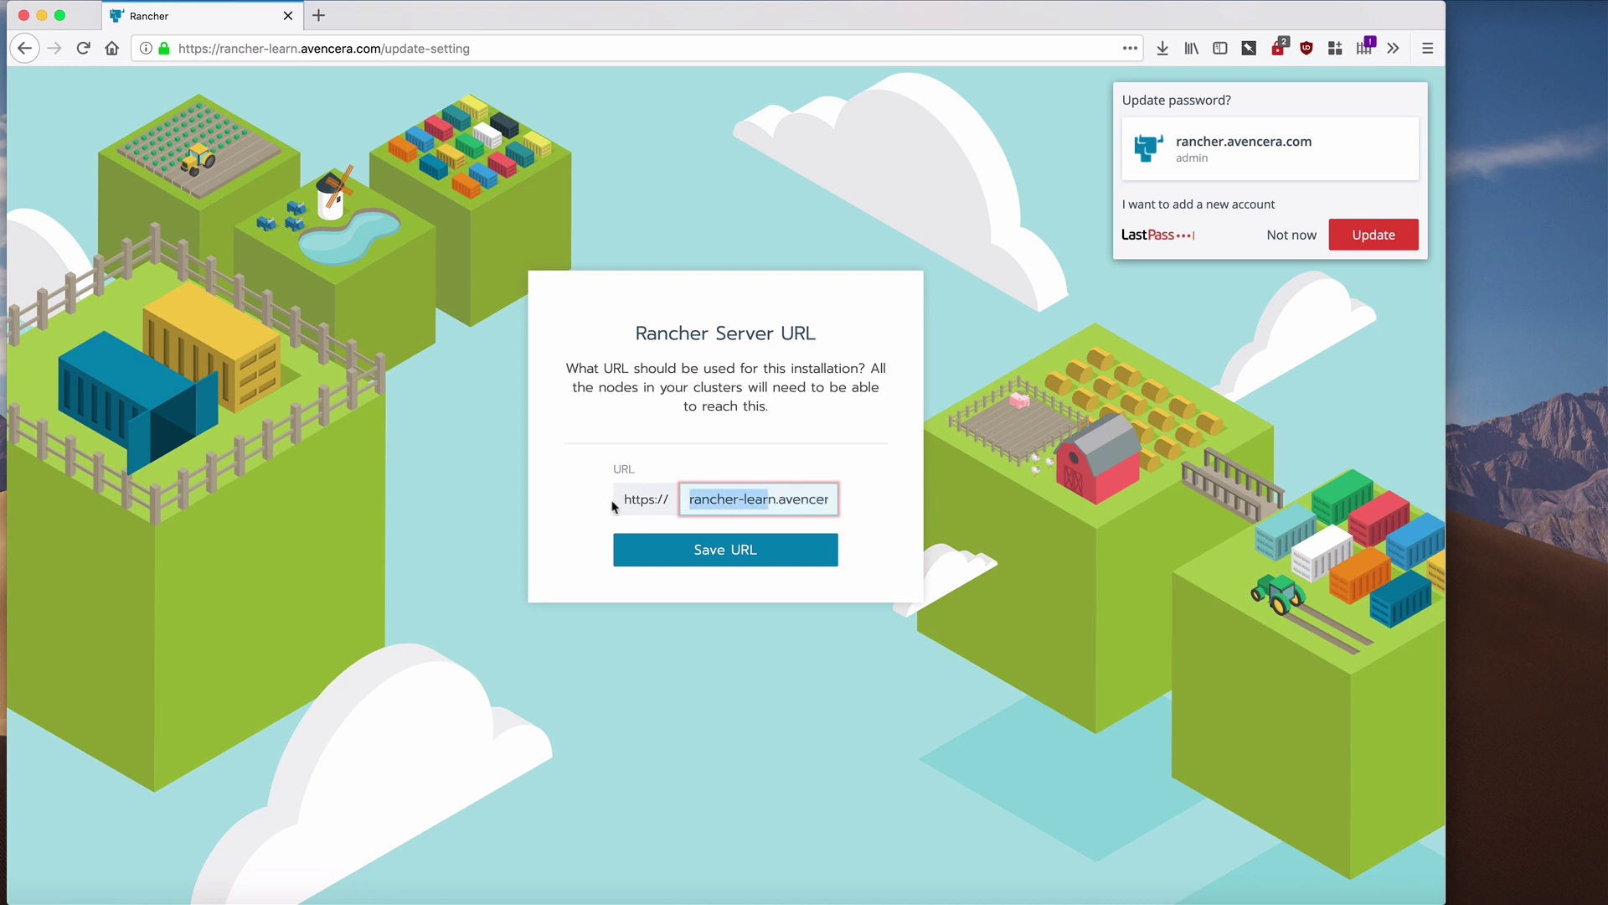
Save the server URL and dismiss the LastPass update-password prompt
click(717, 550)
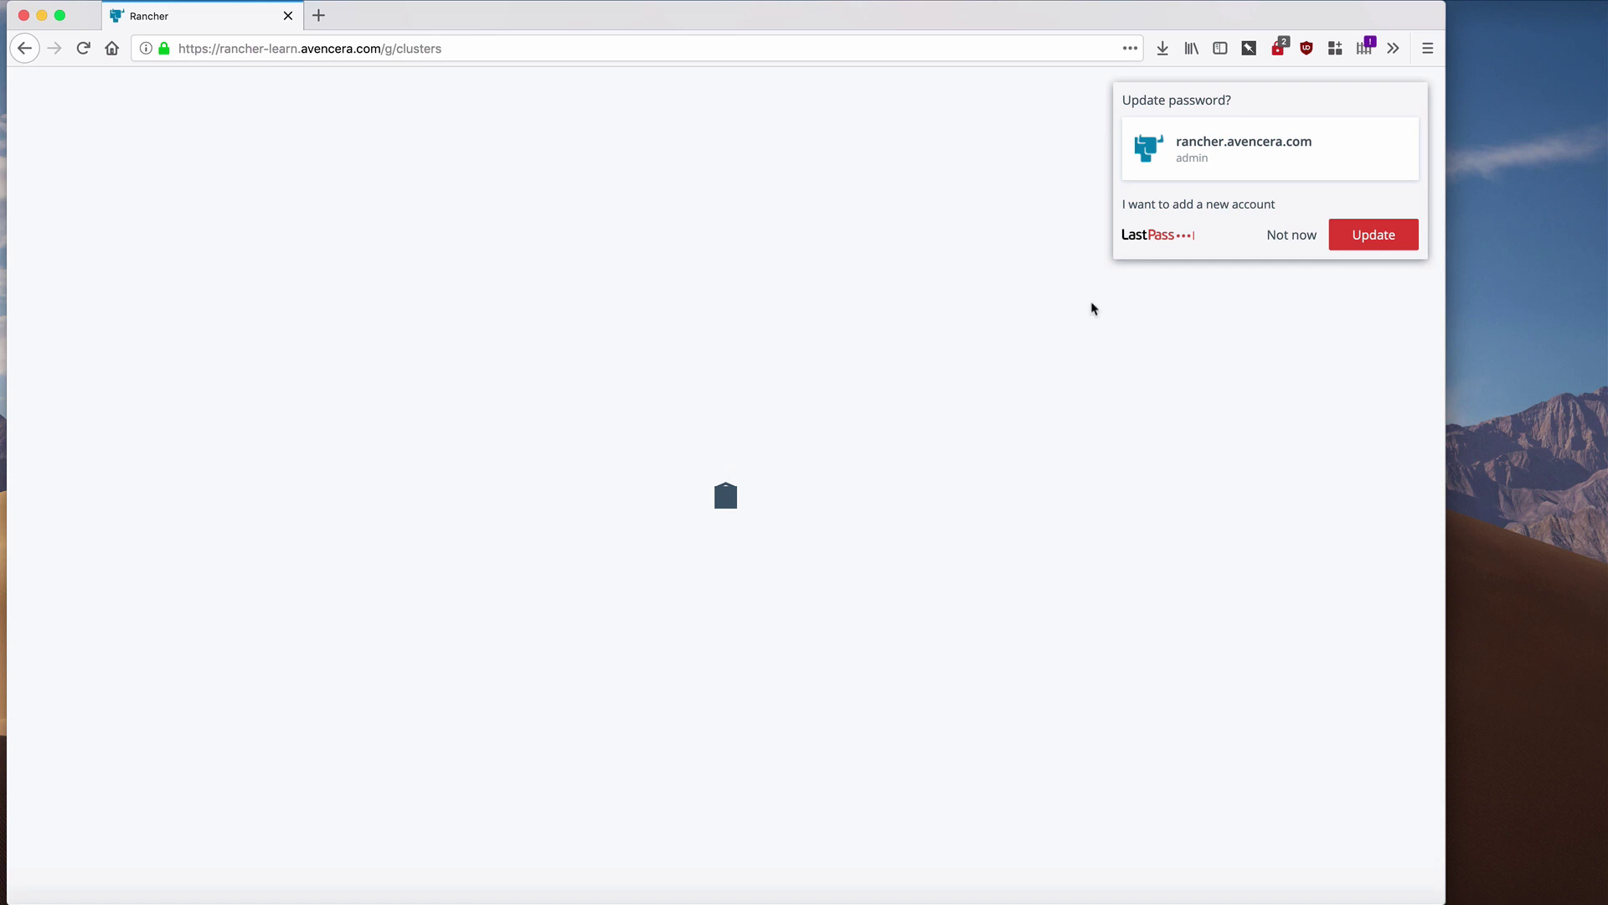
click(1293, 240)
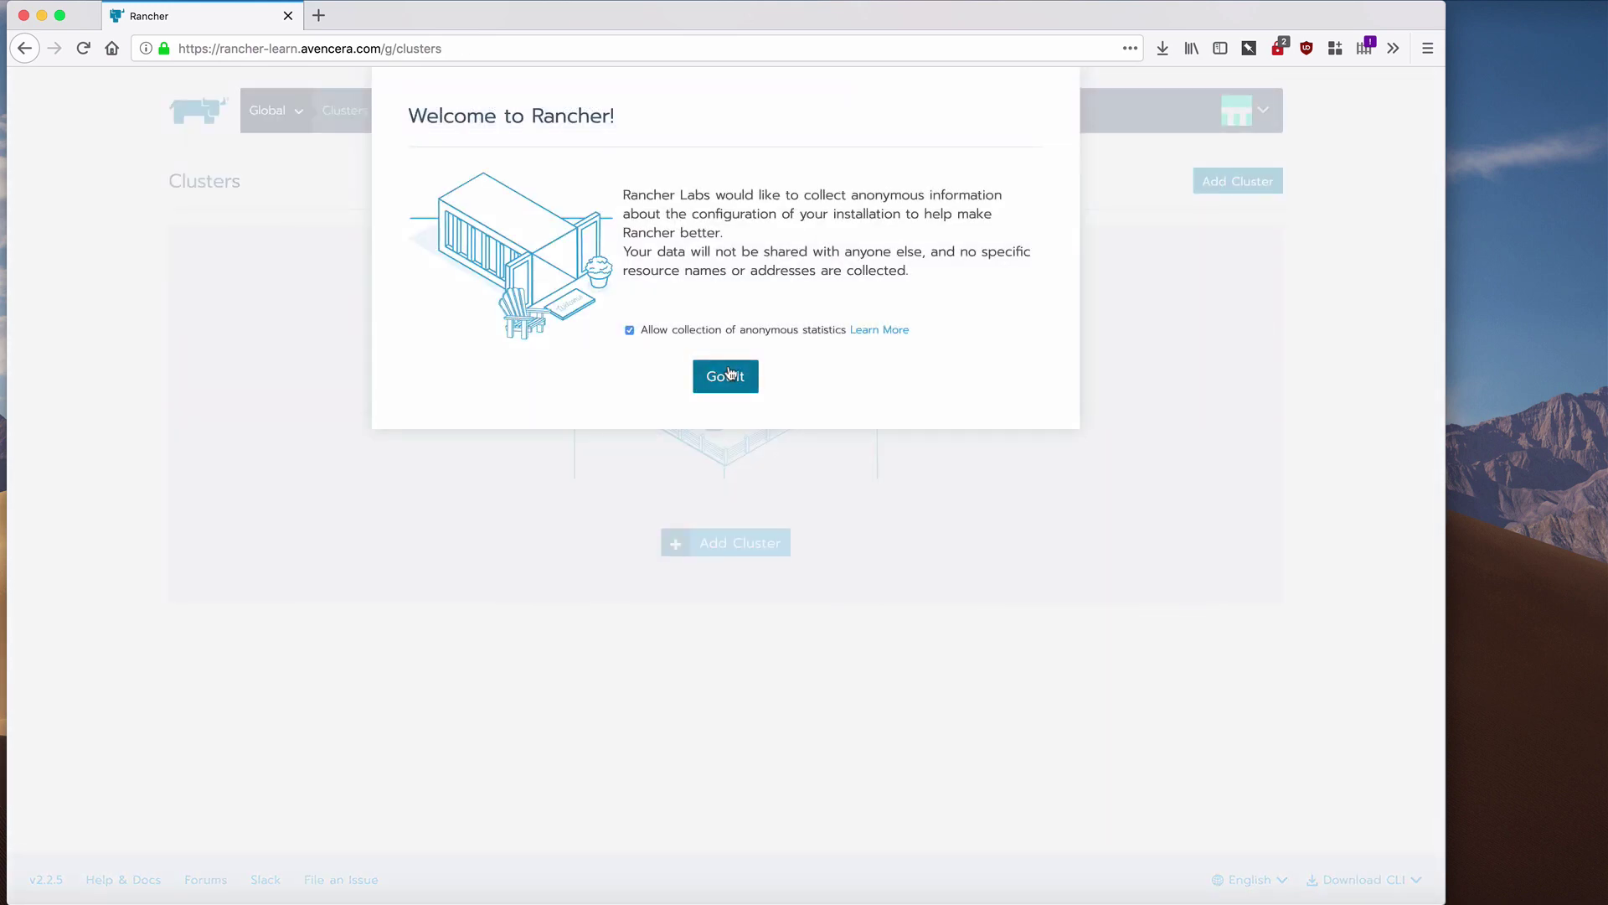